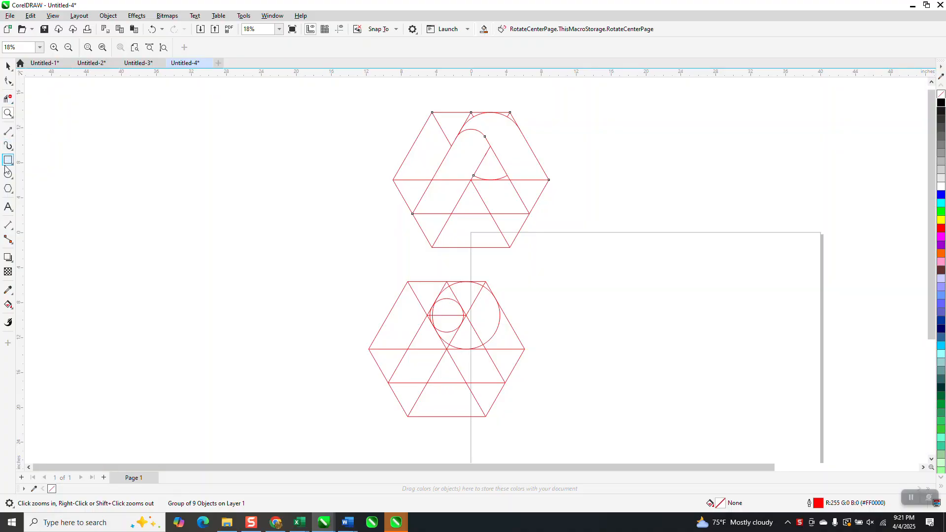
# Draw a six-sided polygon about 19.23 by 22.21 inches on the page and rotate it 30 degrees
pyautogui.click(13, 197)
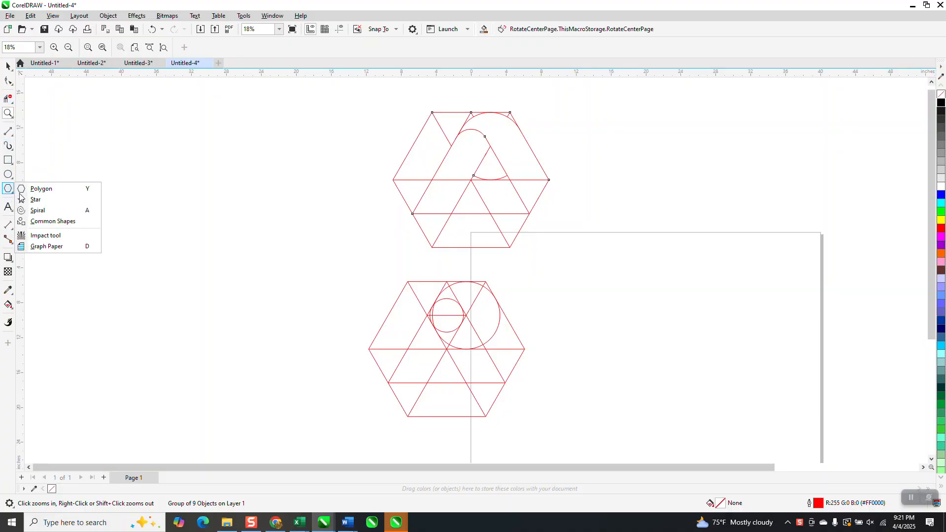
pyautogui.click(45, 188)
pyautogui.moveTo(800, 296); pyautogui.dragTo(615, 412)
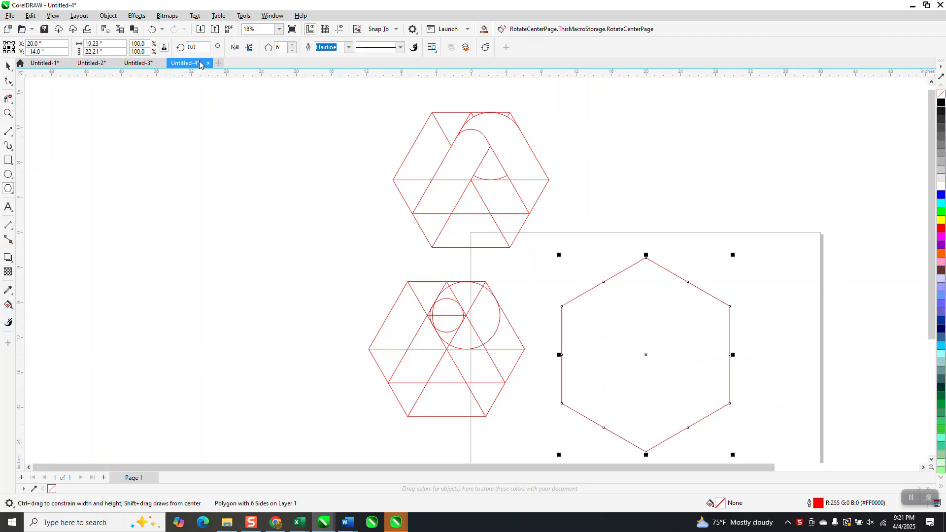
pyautogui.write('30')
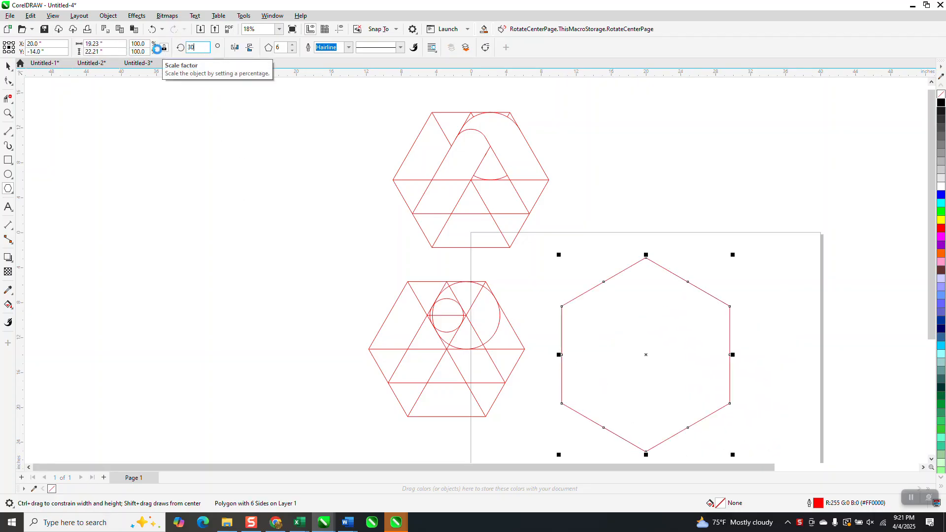
pyautogui.press('Return')
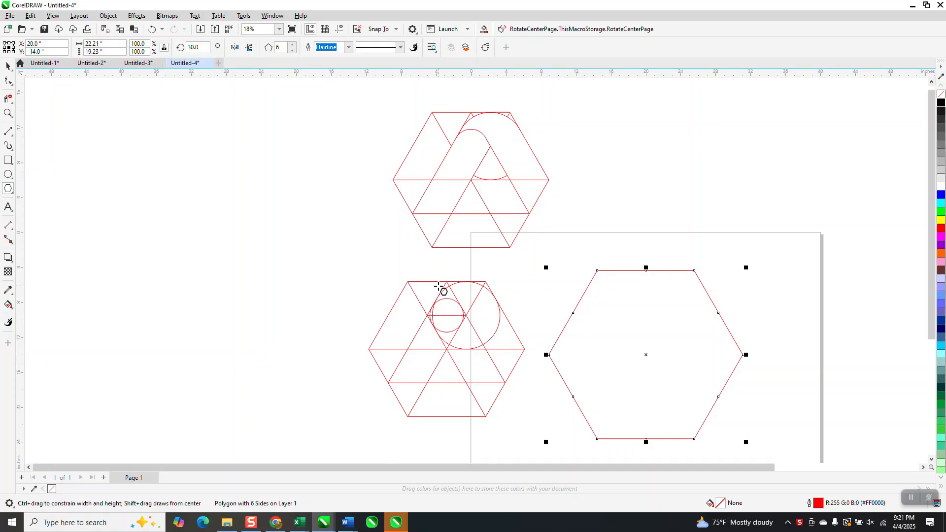
# Draw the new hexagon's two upper-to-lower corner diagonals and lines from its top edge's midpoint to both lower side midpoints
pyautogui.click(9, 133)
pyautogui.click(39, 144)
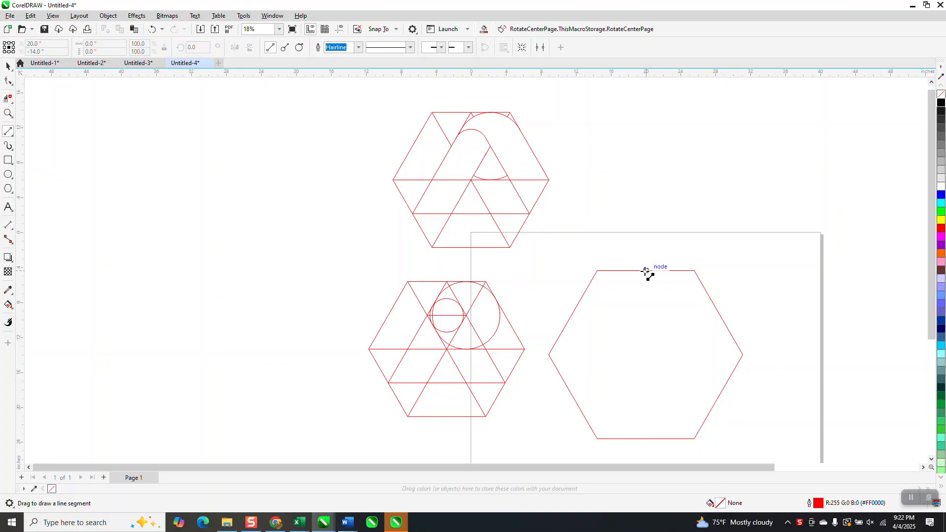
pyautogui.moveTo(647, 271); pyautogui.dragTo(573, 397)
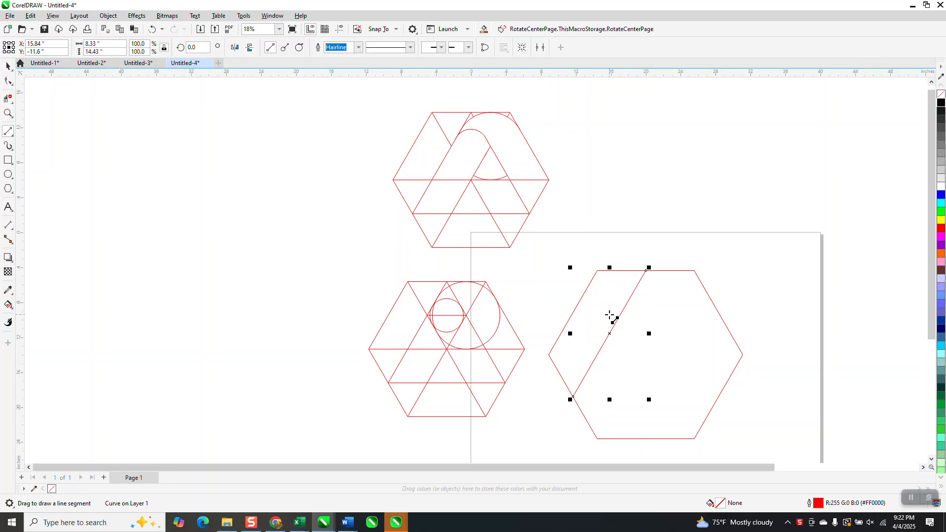
pyautogui.moveTo(695, 271); pyautogui.dragTo(596, 439)
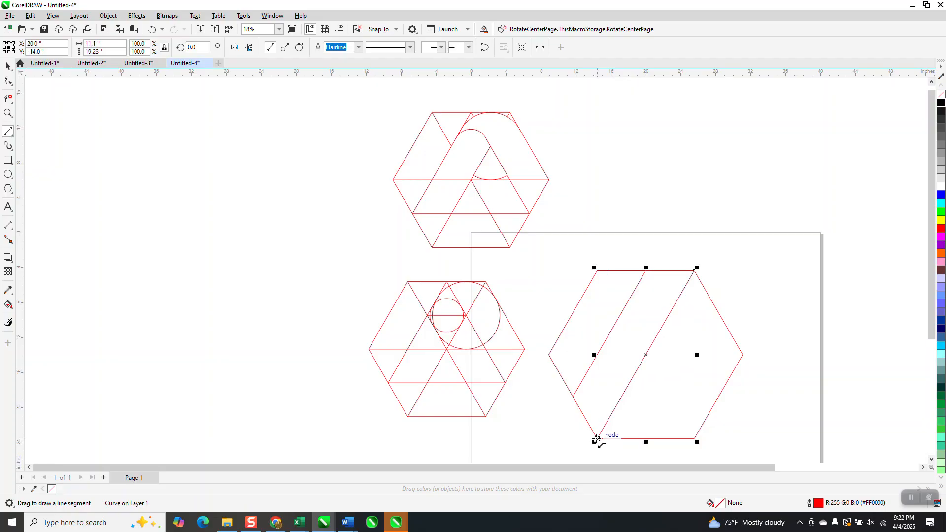
pyautogui.moveTo(598, 270); pyautogui.dragTo(695, 438)
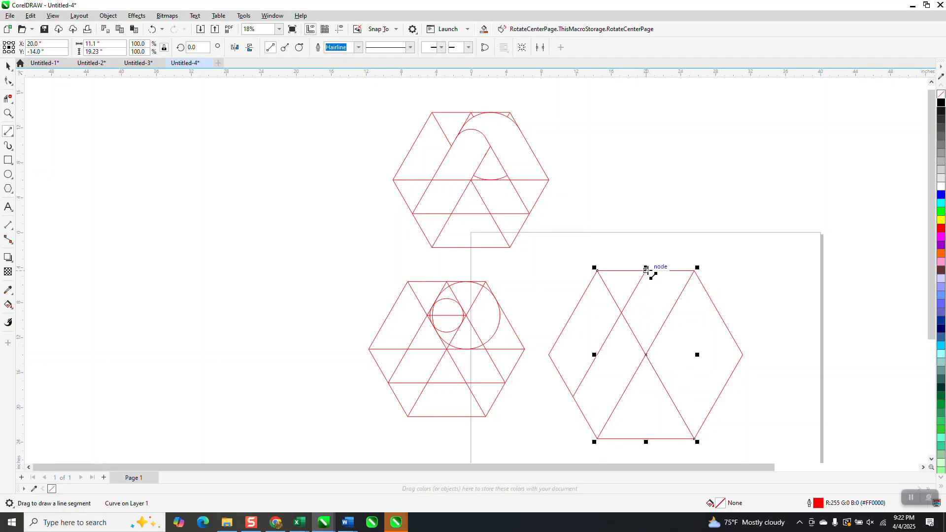
pyautogui.moveTo(646, 270); pyautogui.dragTo(730, 376)
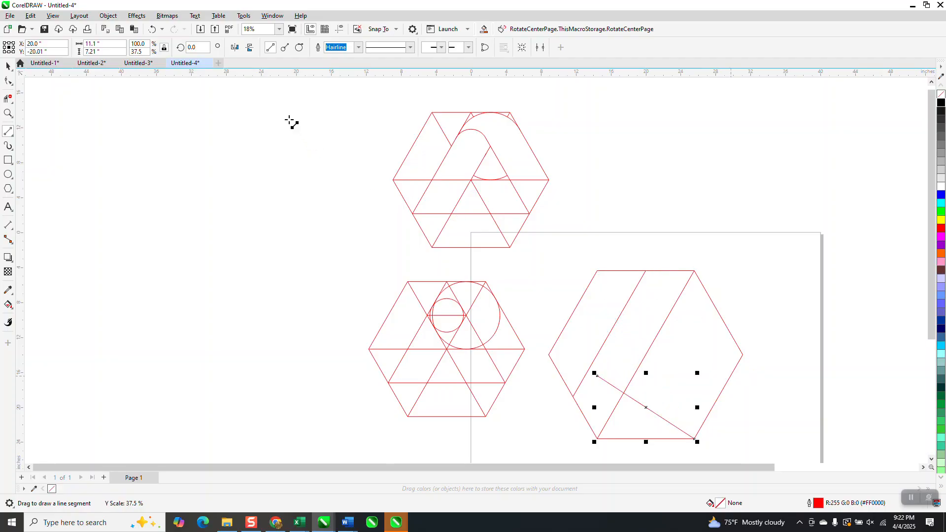
pyautogui.click(151, 29)
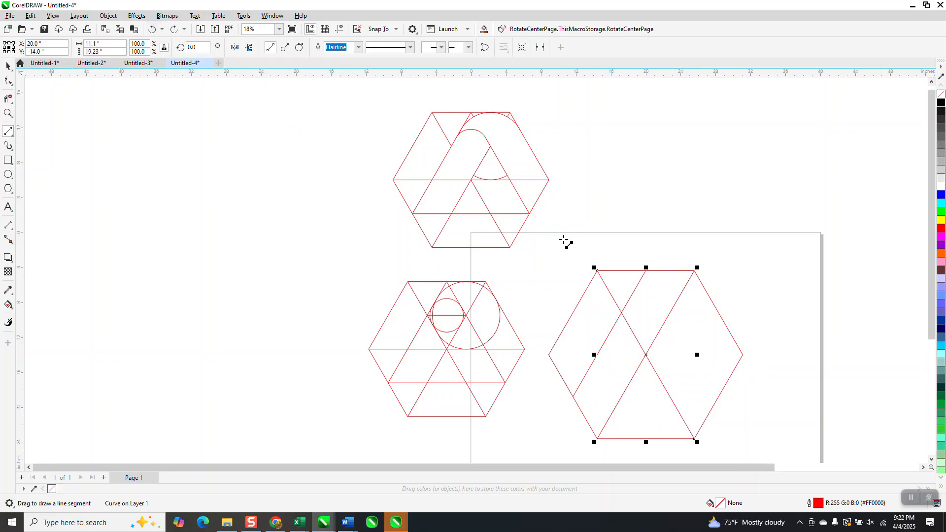
pyautogui.moveTo(646, 271); pyautogui.dragTo(719, 397)
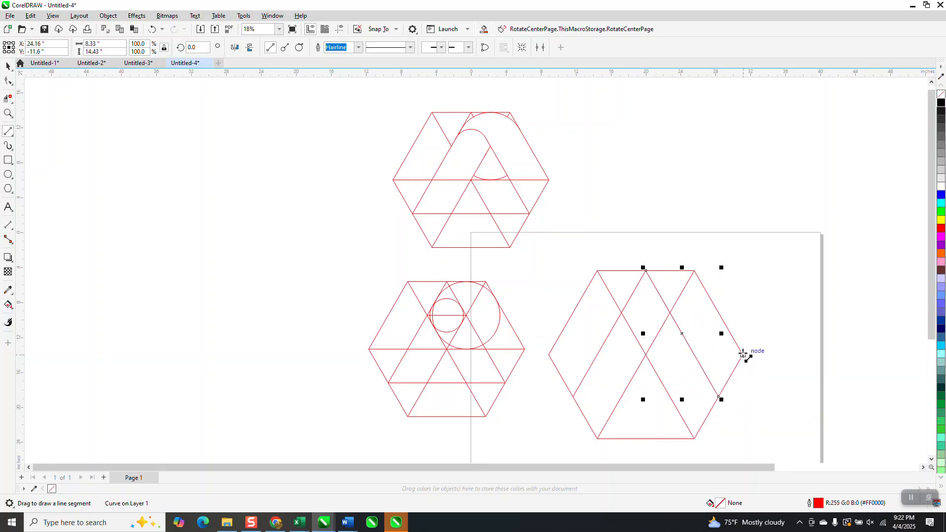
# Draw two horizontal lines across the hexagon, one joining its side corners and one joining its lower side midpoints
pyautogui.moveTo(740, 354); pyautogui.dragTo(549, 355)
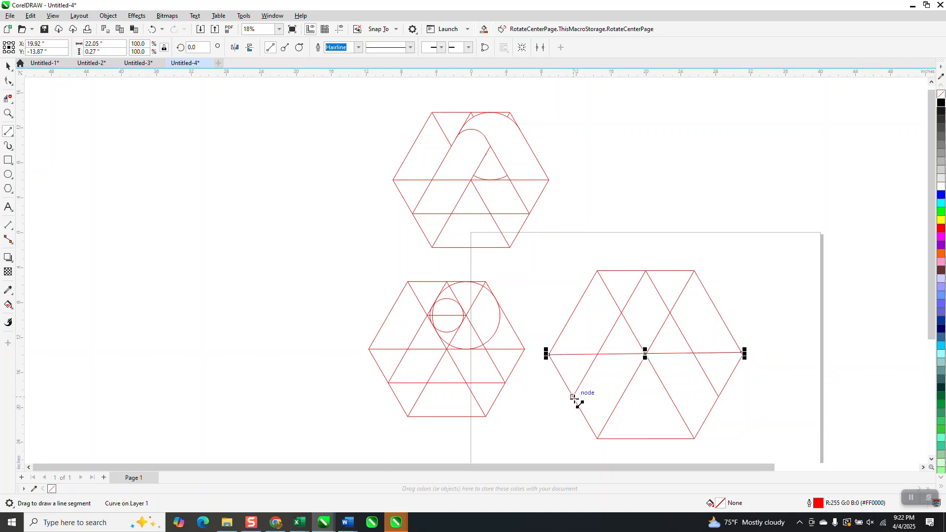
pyautogui.moveTo(573, 397); pyautogui.dragTo(721, 396)
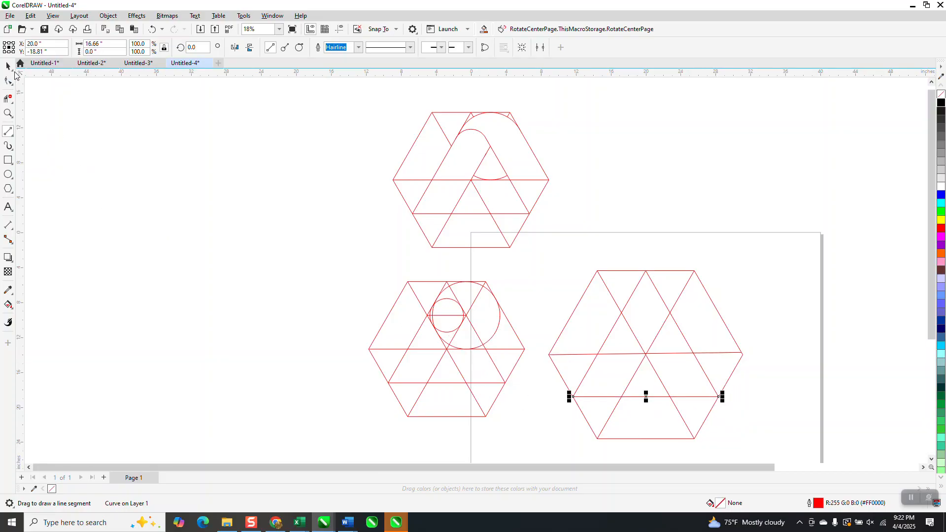
pyautogui.click(8, 113)
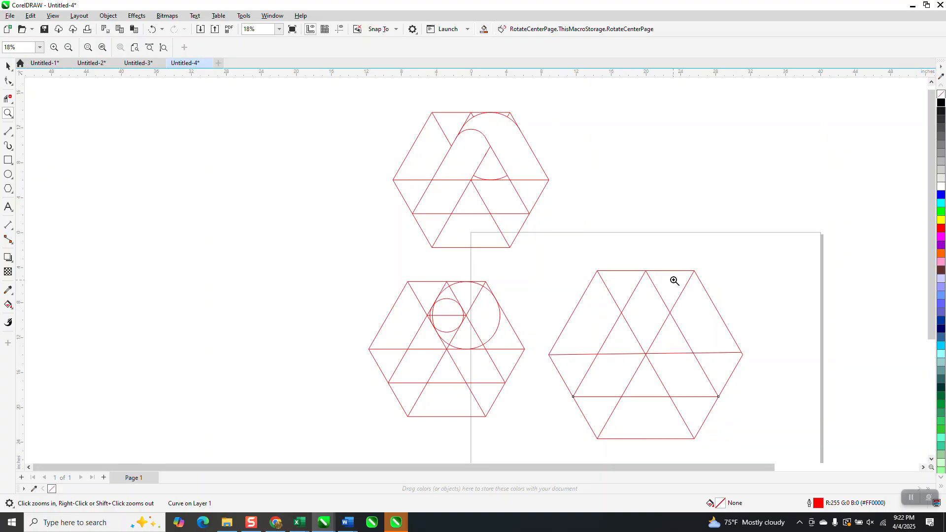
# Dimension the vertical distance from the hexagon's middle line to its top edge, and delete the dimension
pyautogui.click(15, 232)
pyautogui.click(45, 225)
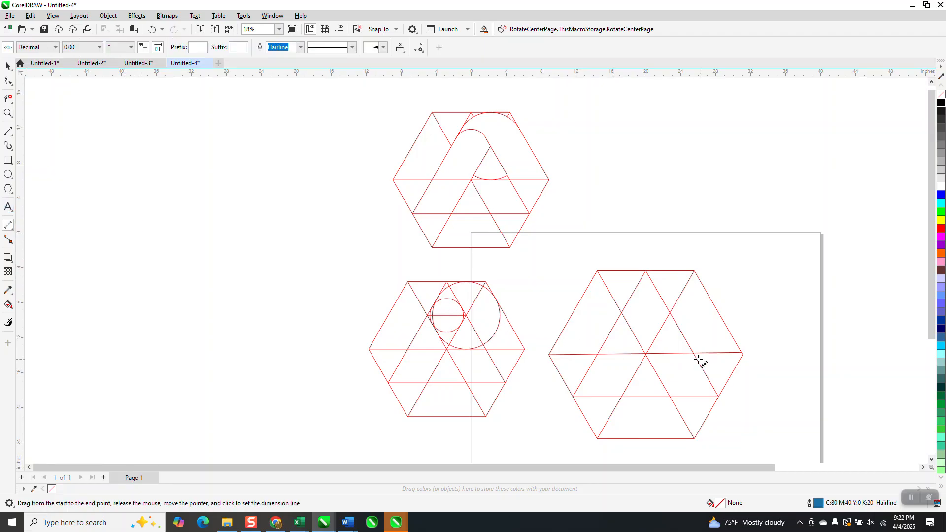
pyautogui.moveTo(672, 353); pyautogui.dragTo(668, 270)
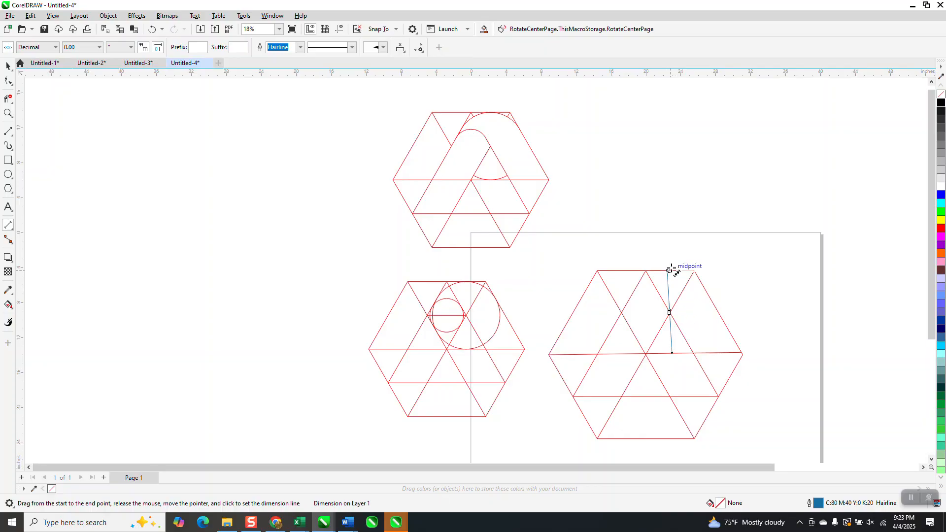
pyautogui.press('Delete')
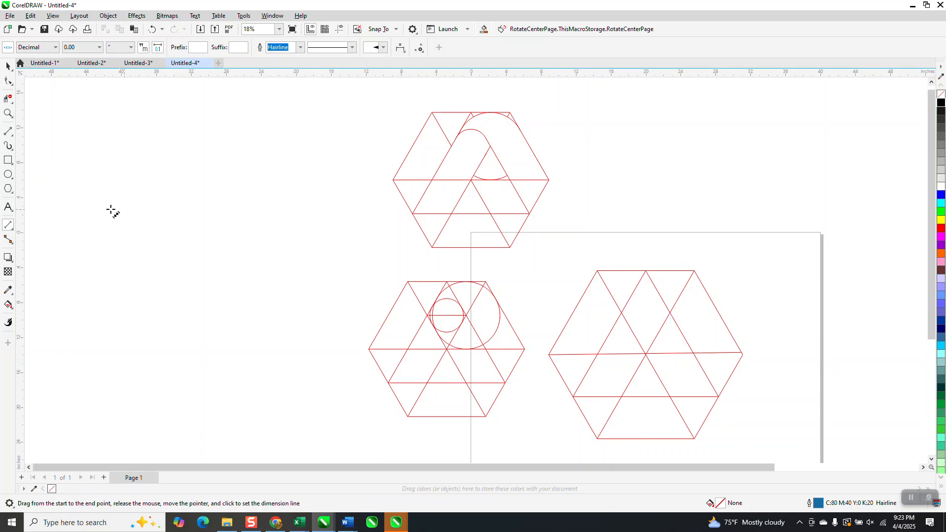
# Draw a circle in the empty area left of the hexagons and set its diameter to 9.46 inches
pyautogui.click(8, 175)
pyautogui.moveTo(316, 182); pyautogui.dragTo(231, 267)
pyautogui.click(91, 44)
pyautogui.write('9.46')
pyautogui.press('Return')
# Try centring the circle on the diagonals' upper-right intersection, inspect its fit against the hexagon's edges, and undo the move
pyautogui.click(9, 67)
pyautogui.moveTo(273, 224); pyautogui.dragTo(671, 313)
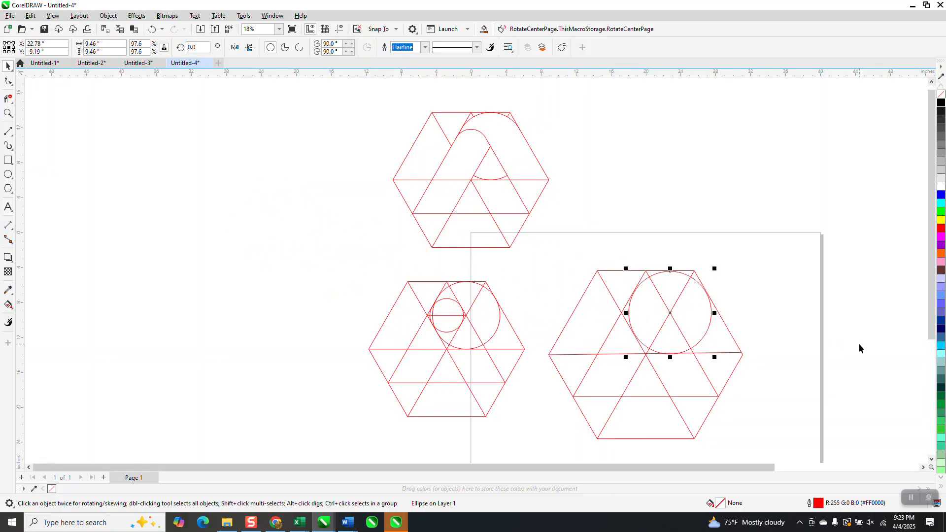
pyautogui.click(8, 113)
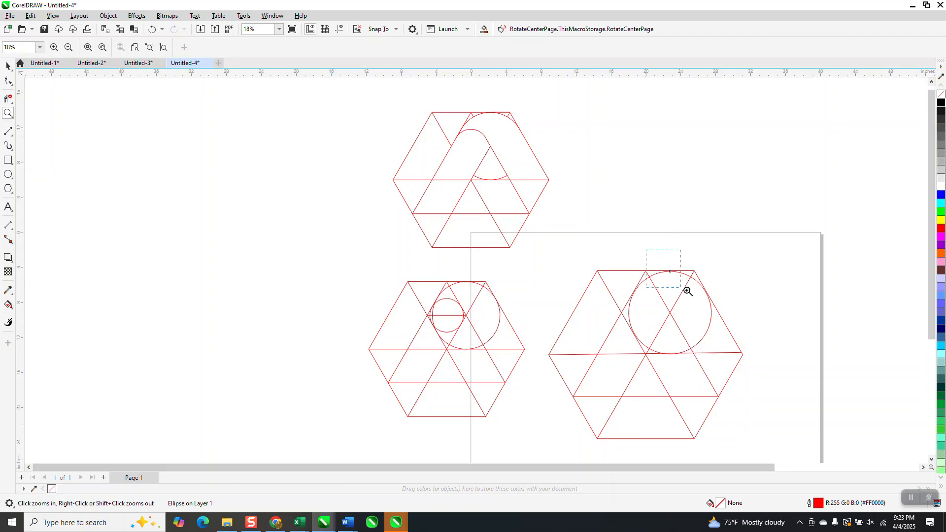
pyautogui.moveTo(665, 280); pyautogui.dragTo(724, 307)
pyautogui.scroll(-3, 382, 198)
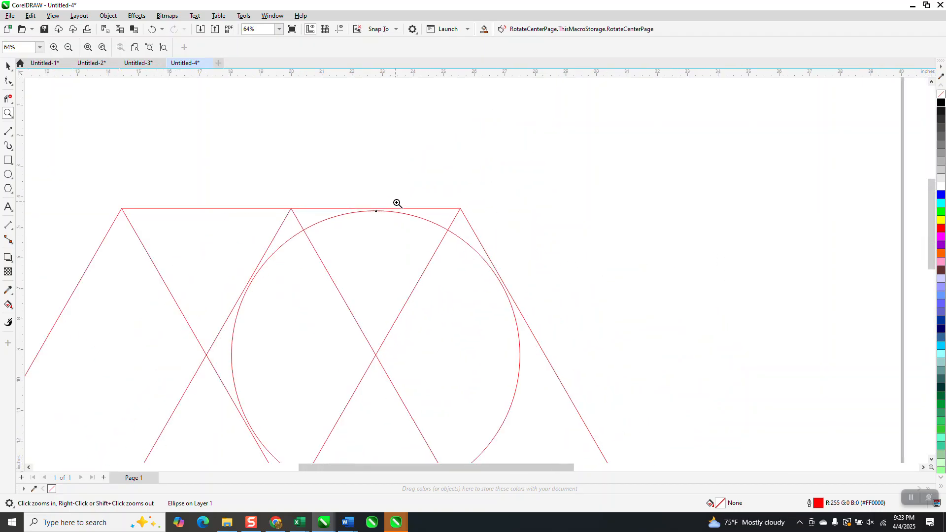
pyautogui.click(8, 67)
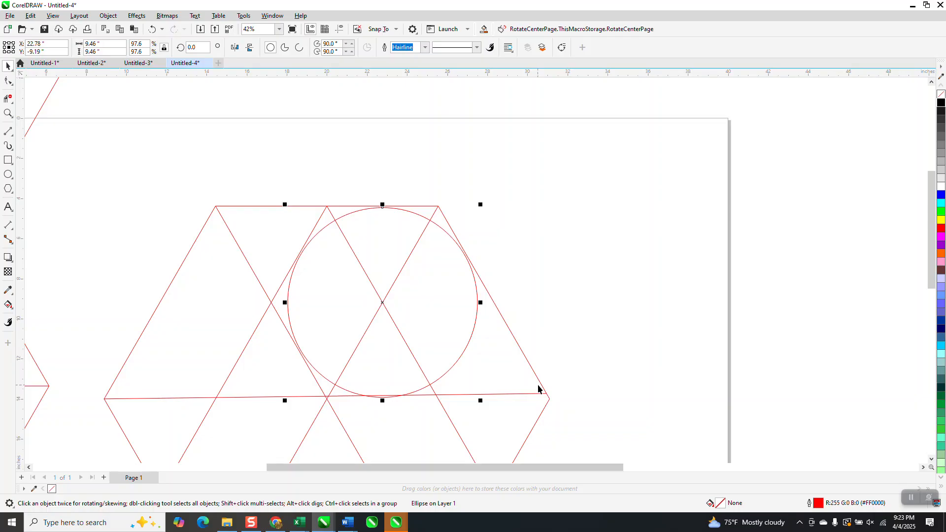
pyautogui.click(153, 29)
# Move the middle line's right end node onto the hexagon's right corner so the line is horizontal
pyautogui.click(8, 81)
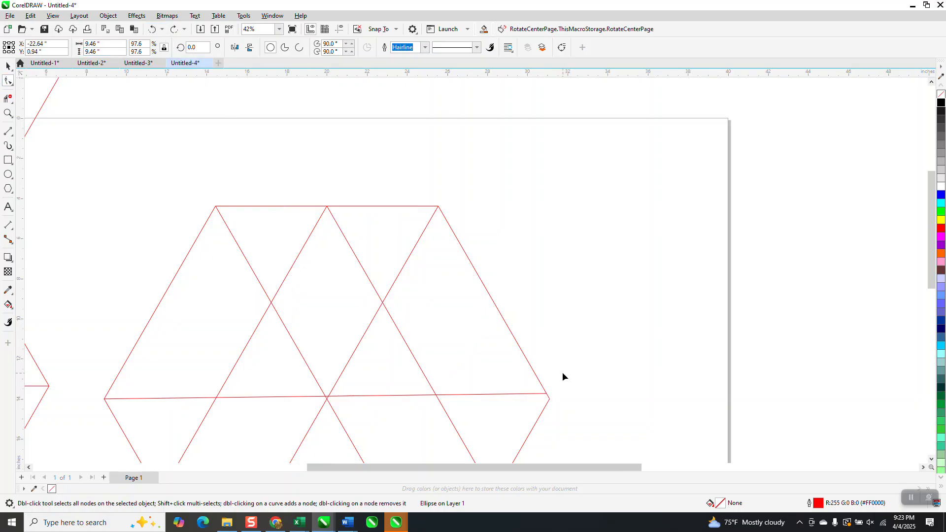
pyautogui.click(529, 394)
pyautogui.moveTo(548, 394); pyautogui.dragTo(551, 399)
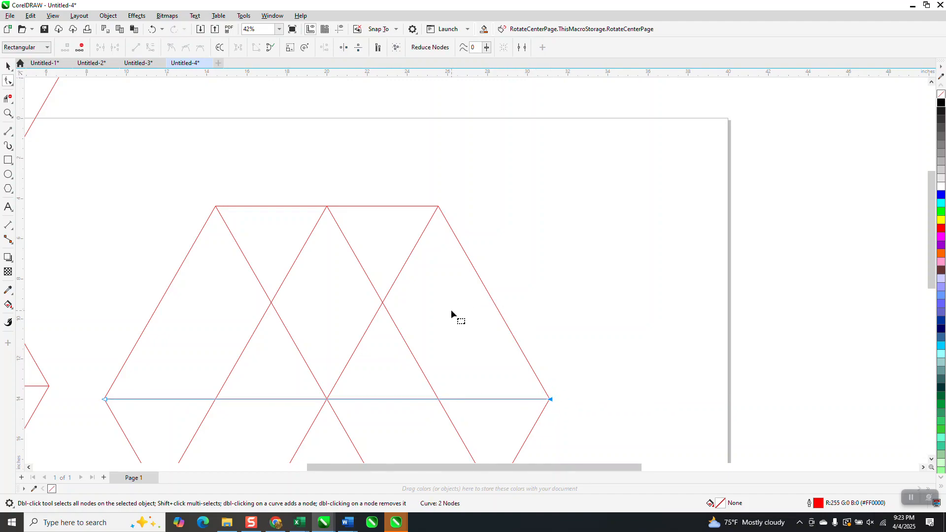
# Measure the vertical distance from the straightened middle line to the hexagon's top edge with a dimension line
pyautogui.click(12, 229)
pyautogui.click(40, 223)
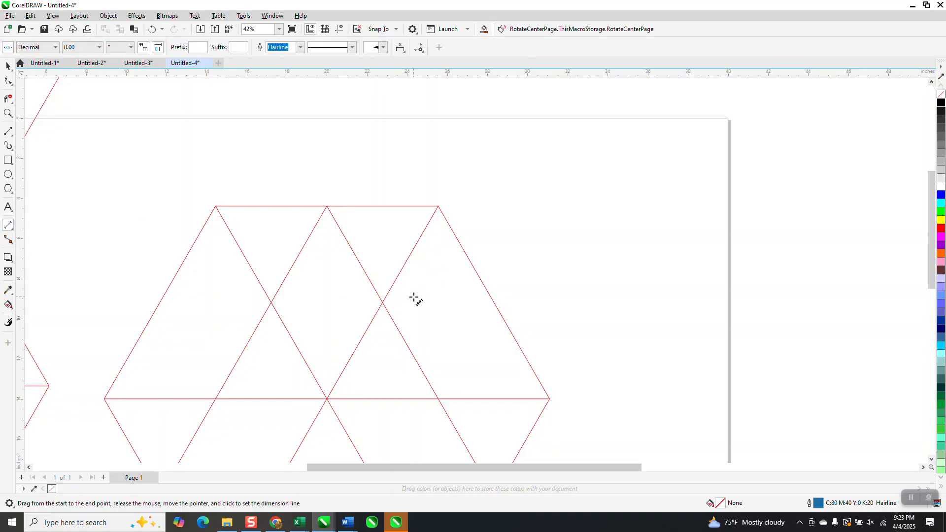
pyautogui.moveTo(381, 399); pyautogui.dragTo(385, 206)
pyautogui.click(385, 205)
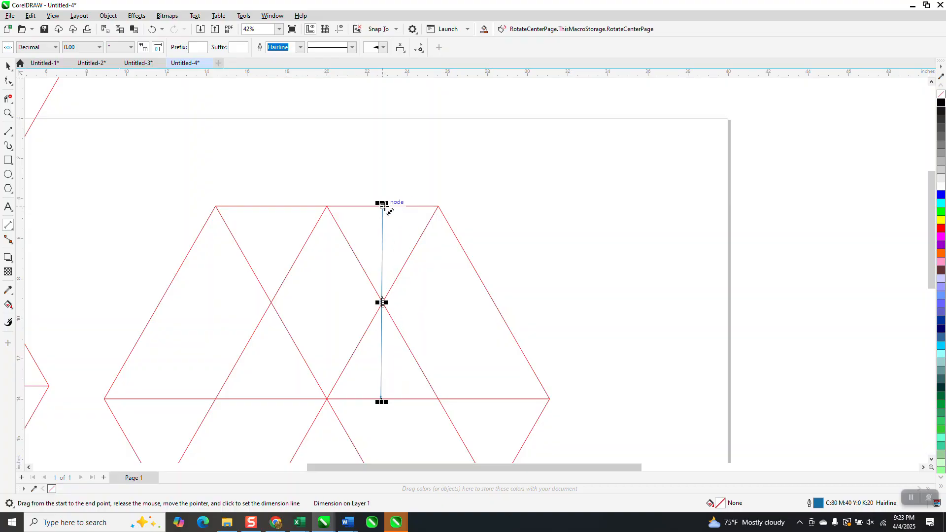
pyautogui.click(8, 113)
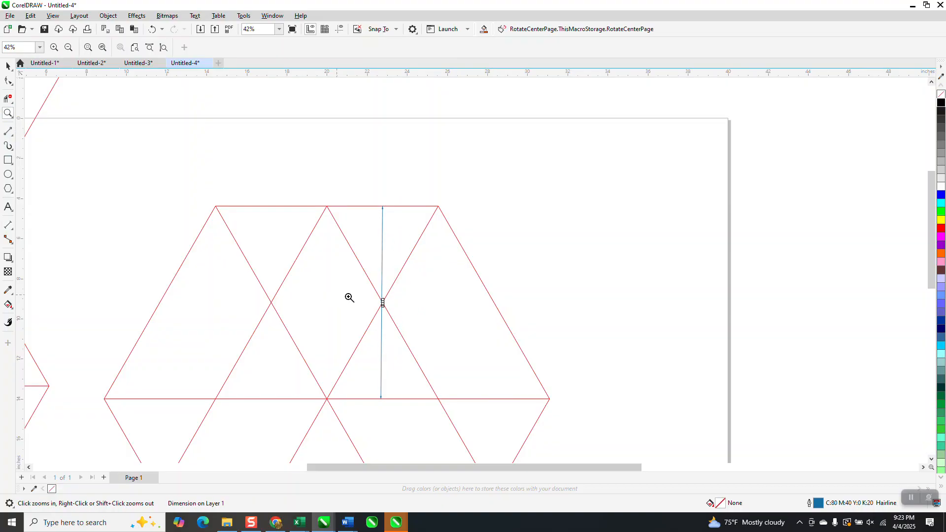
pyautogui.moveTo(348, 298); pyautogui.dragTo(393, 314)
pyautogui.scroll(-4, 391, 311)
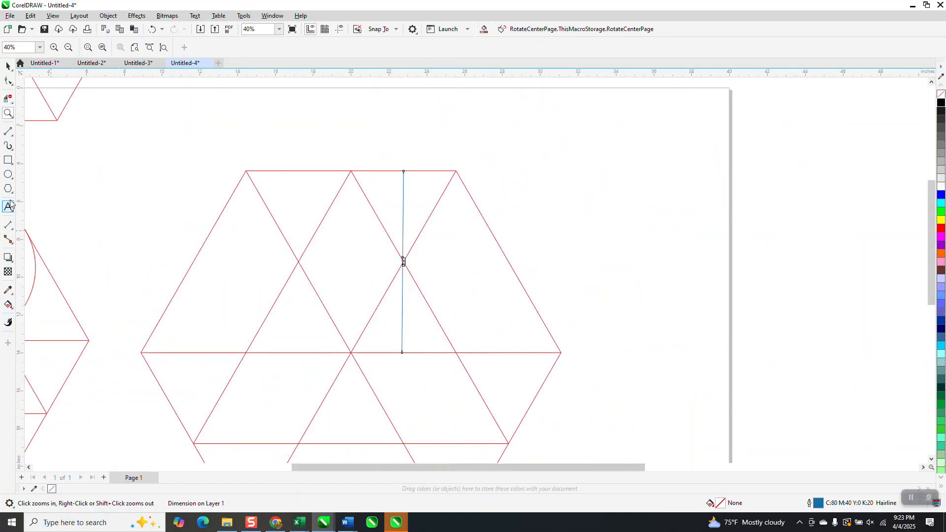
# Draw a circle to the right of the new hexagon and set its diameter to 9.62 inches
pyautogui.click(8, 175)
pyautogui.moveTo(658, 206); pyautogui.dragTo(581, 331)
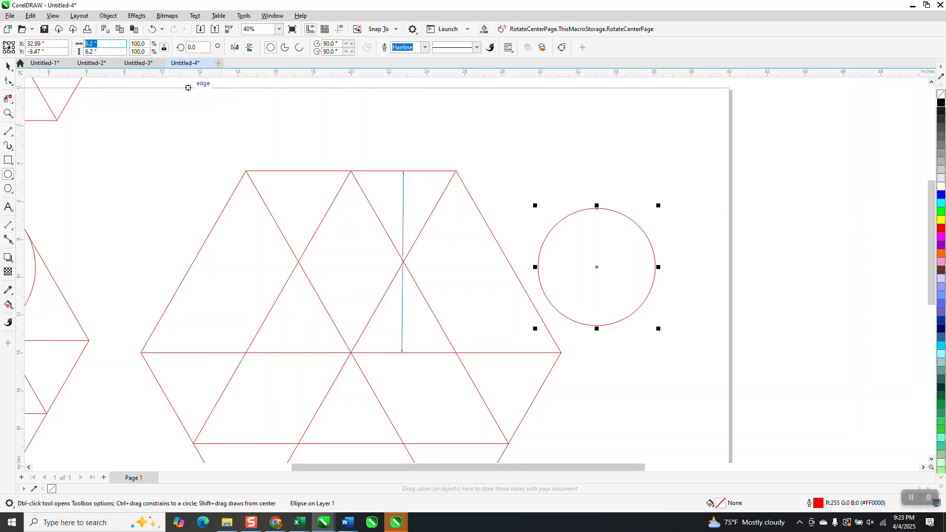
pyautogui.write('9.62')
pyautogui.press('Return')
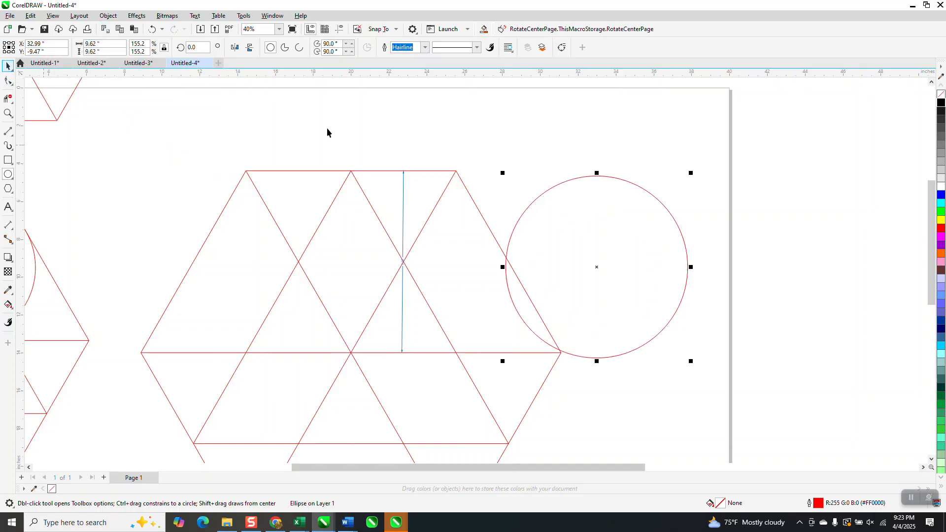
# Delete the dimension line and centre the 9.62-inch circle on the diagonals' intersection in the hexagon's upper right
pyautogui.click(403, 180)
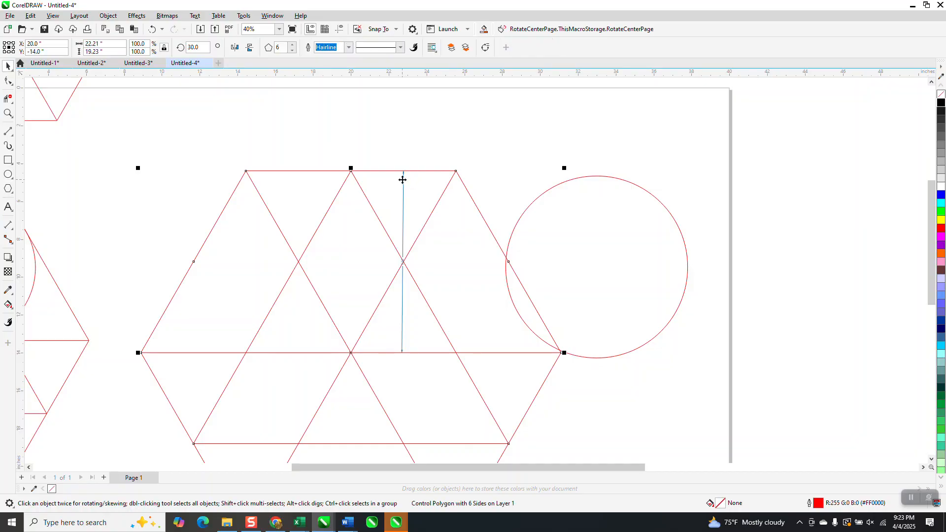
pyautogui.click(404, 185)
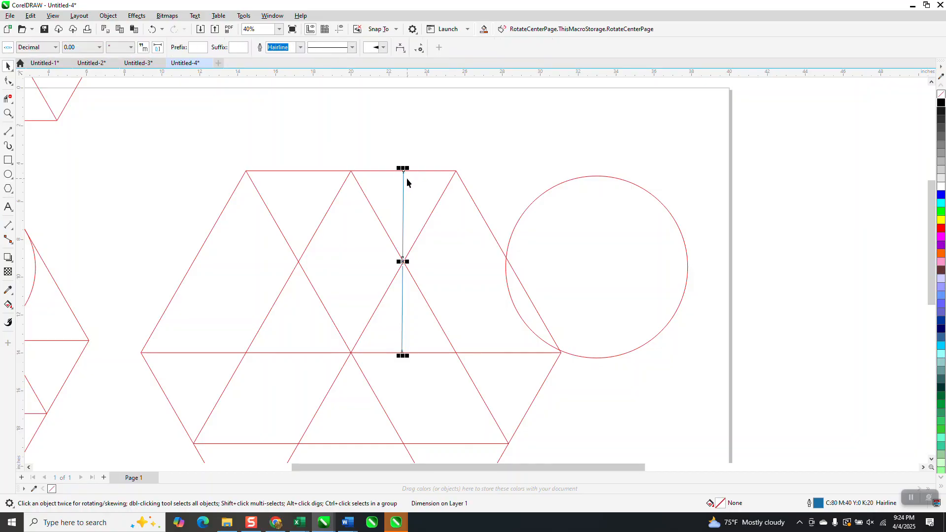
pyautogui.press('Delete')
pyautogui.click(616, 259)
pyautogui.moveTo(600, 269); pyautogui.dragTo(404, 265)
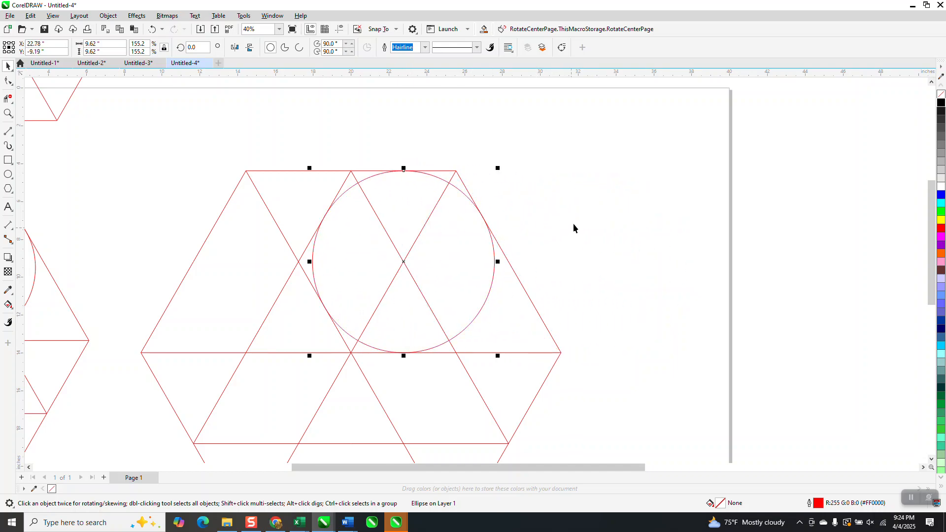
# Examine how the small circle fits between the diagonals in the finished reference hexagon
pyautogui.scroll(-5, 480, 239)
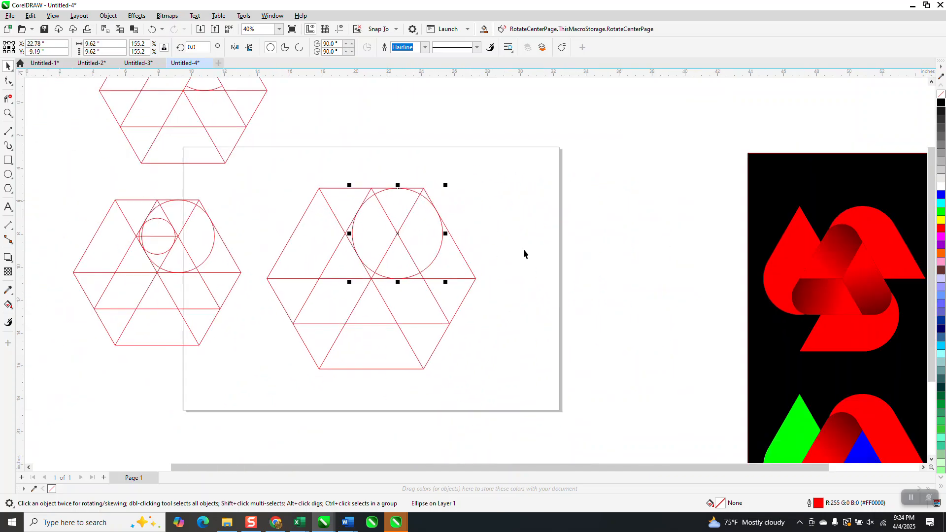
pyautogui.click(8, 113)
pyautogui.moveTo(262, 206); pyautogui.dragTo(665, 349)
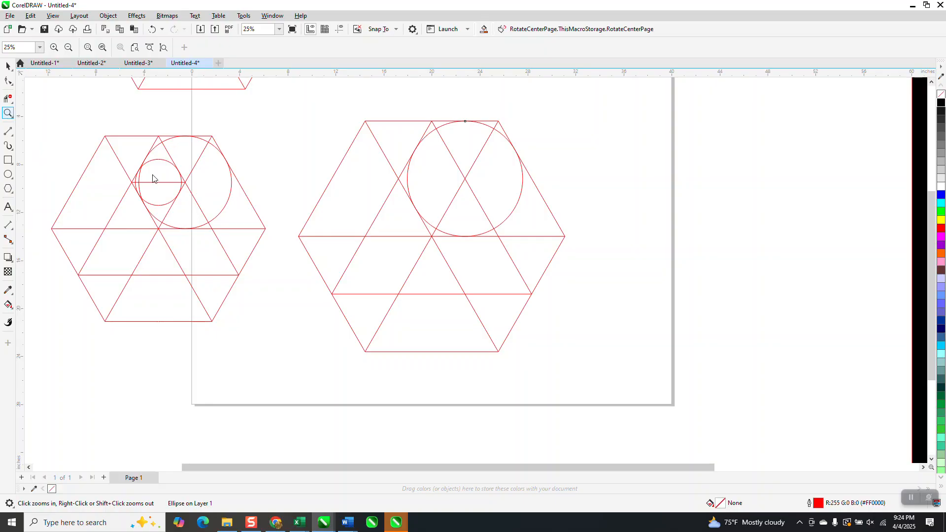
pyautogui.moveTo(122, 156); pyautogui.dragTo(204, 218)
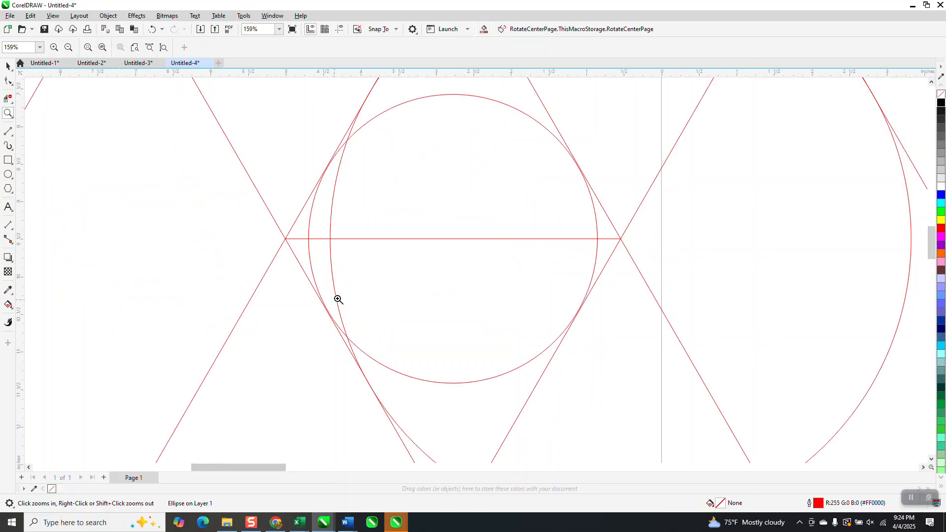
# Measure the slanted distance across the space between the diagonals in the new hexagon with a dimension line and delete the dimension
pyautogui.scroll(-4, 298, 241)
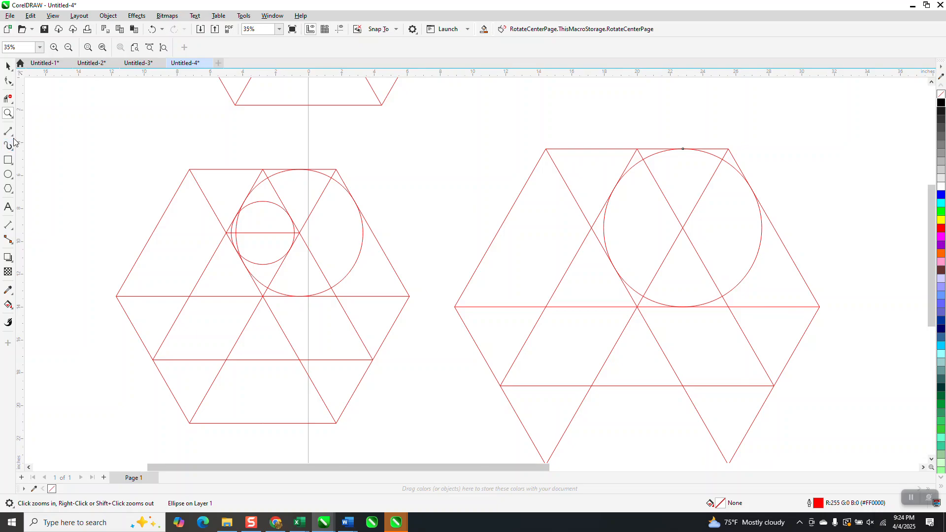
pyautogui.click(14, 232)
pyautogui.click(44, 224)
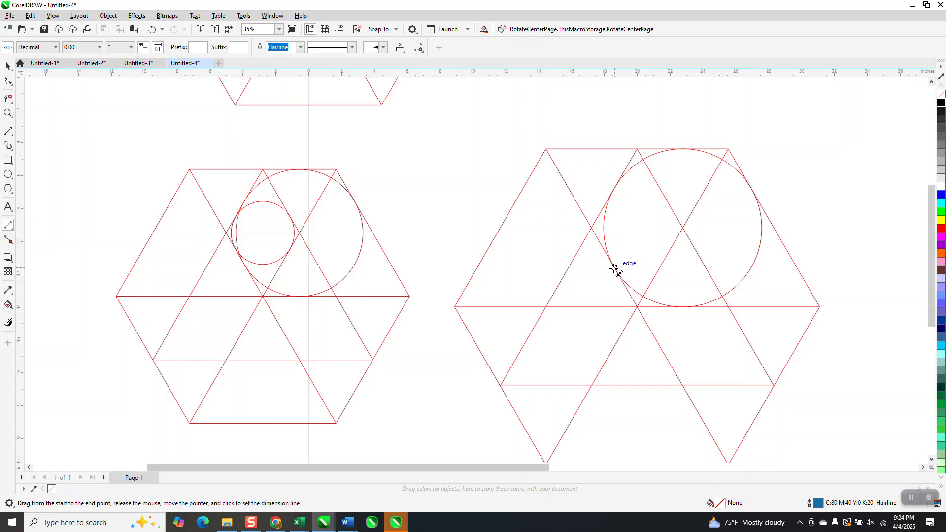
pyautogui.moveTo(614, 266); pyautogui.dragTo(668, 202)
pyautogui.click(669, 203)
pyautogui.press('Delete')
# Draw a circle about 5.31 inches in diameter in the empty space between the two hexagons
pyautogui.click(8, 174)
pyautogui.moveTo(473, 121); pyautogui.dragTo(432, 212)
pyautogui.click(9, 66)
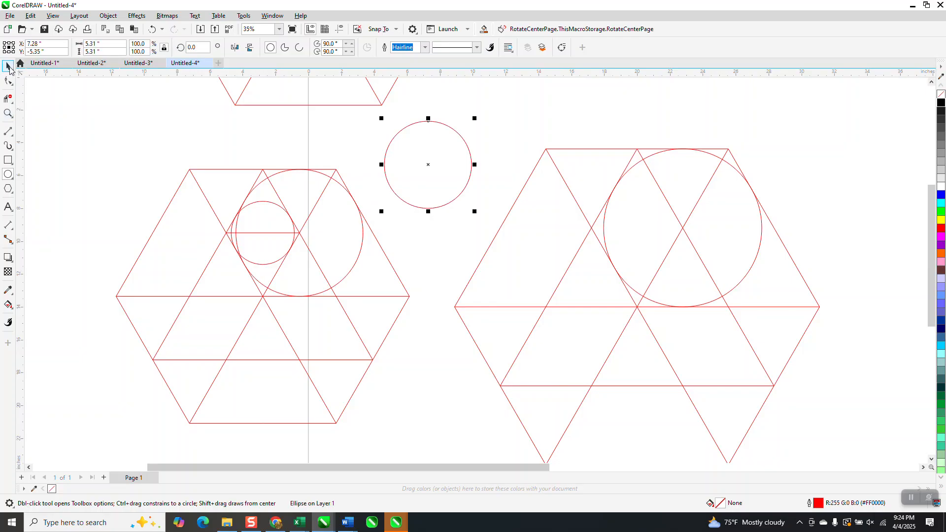
pyautogui.press('space')
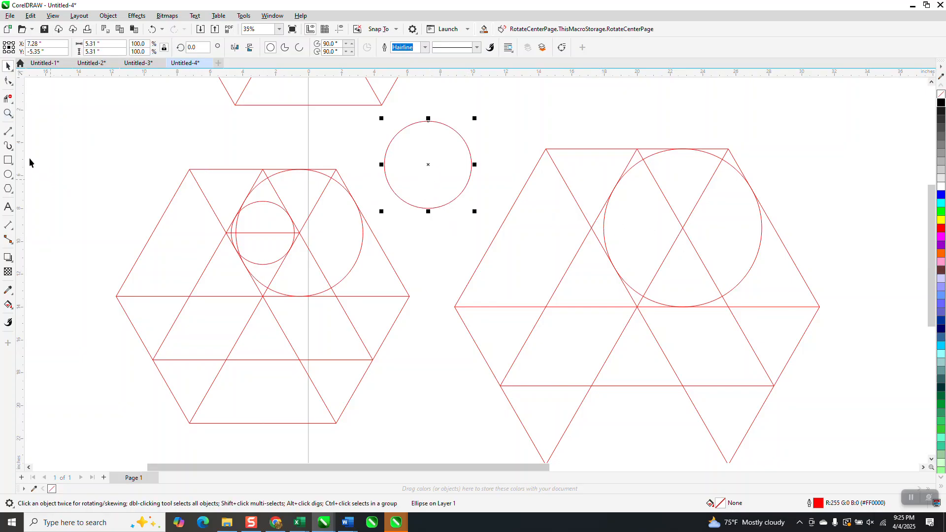
# Draw a horizontal 2-point line about 5.55 inches long between the two diagonal intersections in the new hexagon's upper half
pyautogui.click(12, 134)
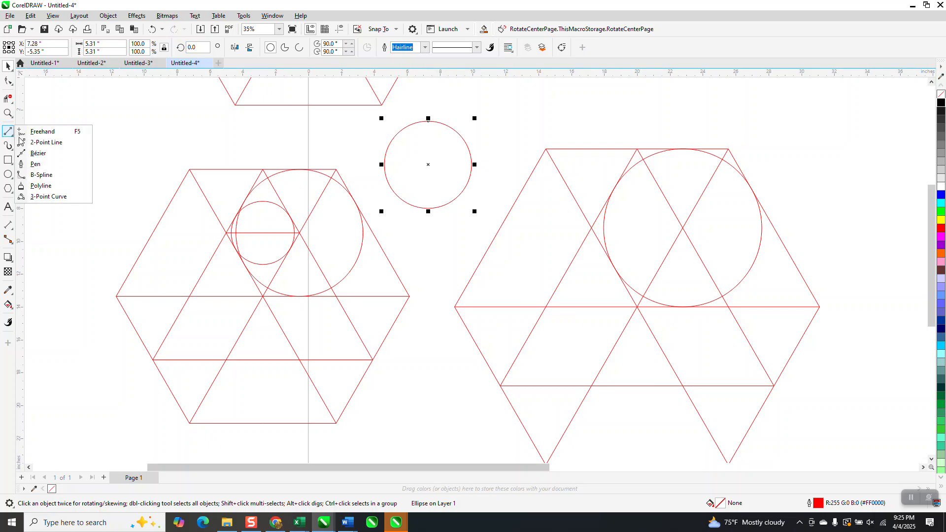
pyautogui.click(42, 142)
pyautogui.moveTo(683, 228); pyautogui.dragTo(592, 228)
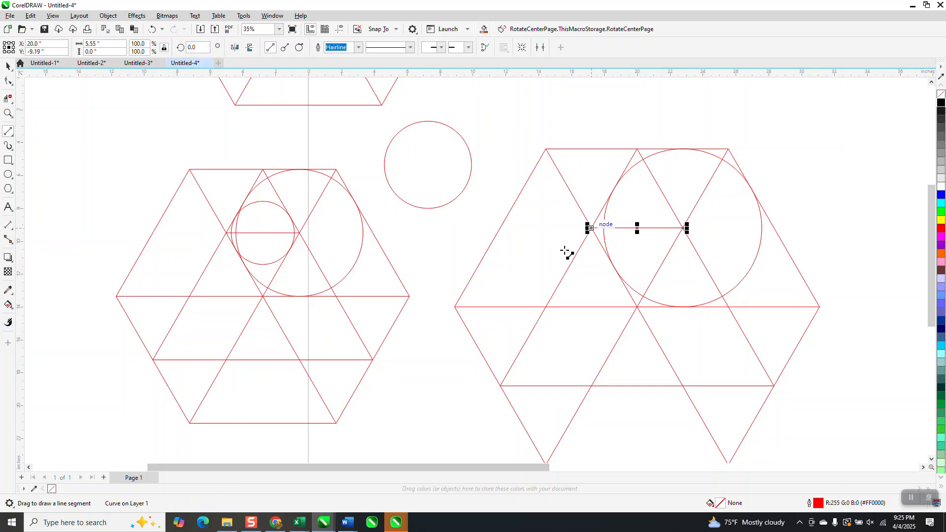
pyautogui.click(8, 65)
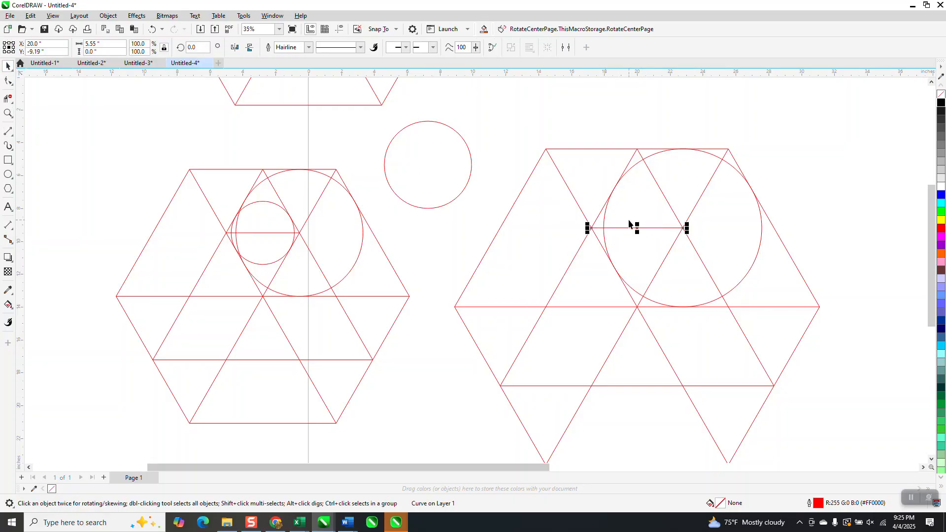
# Centre the small circle on the short horizontal line's midpoint and shrink it about its centre to about 4.84 inches
pyautogui.click(428, 164)
pyautogui.moveTo(429, 161); pyautogui.dragTo(638, 228)
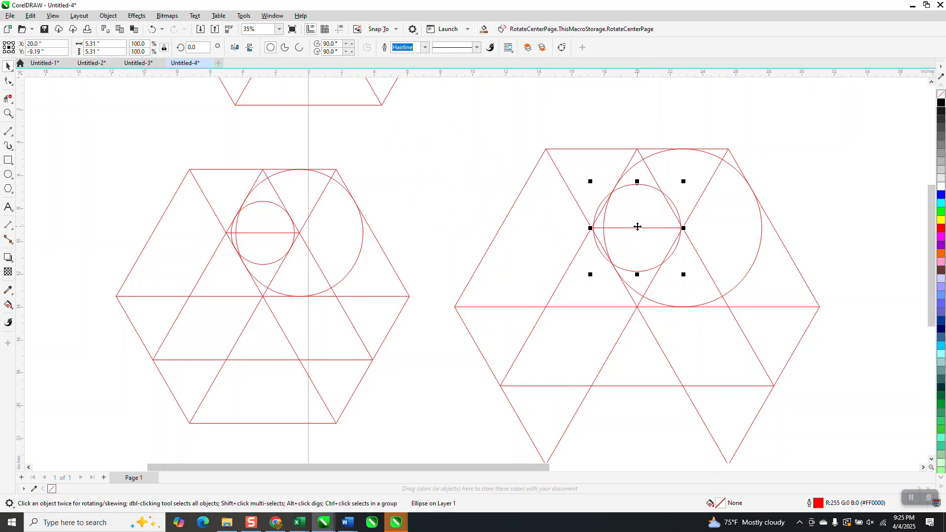
pyautogui.click(8, 113)
pyautogui.moveTo(590, 176); pyautogui.dragTo(774, 317)
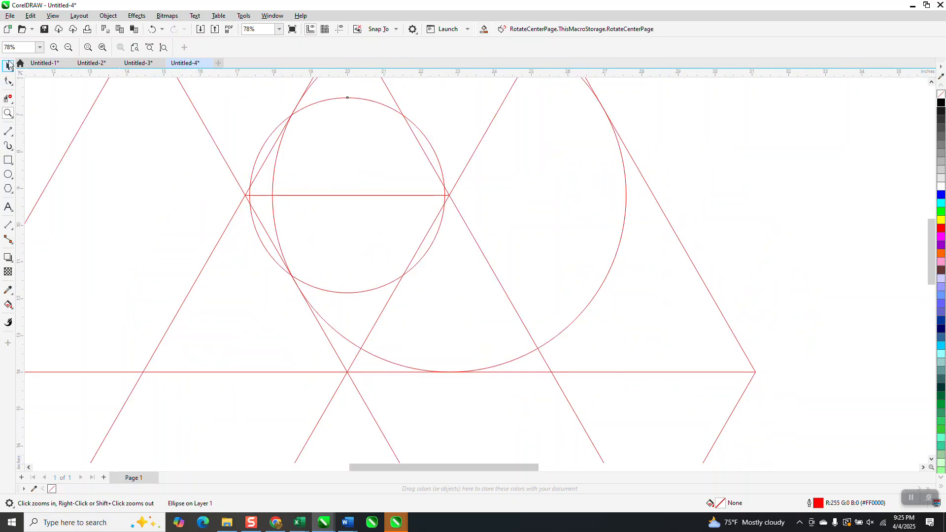
pyautogui.click(8, 65)
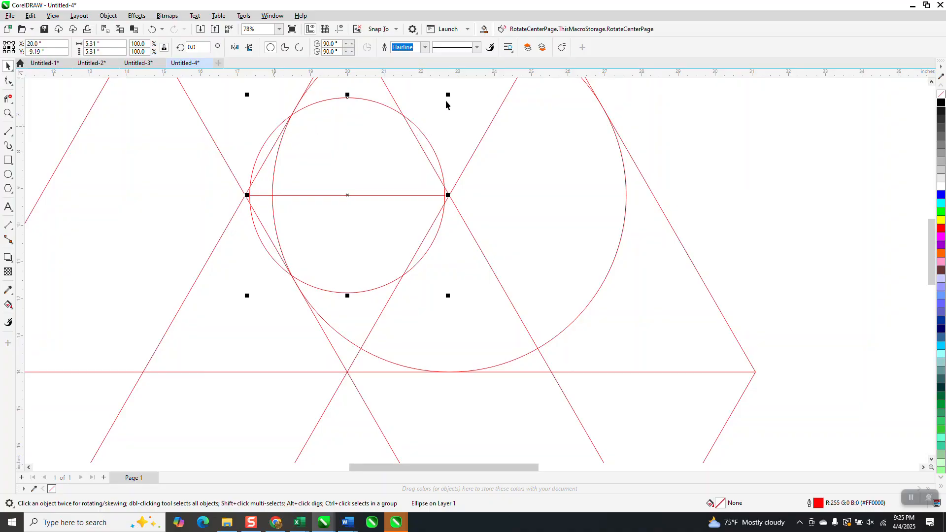
pyautogui.moveTo(448, 95); pyautogui.dragTo(442, 104)
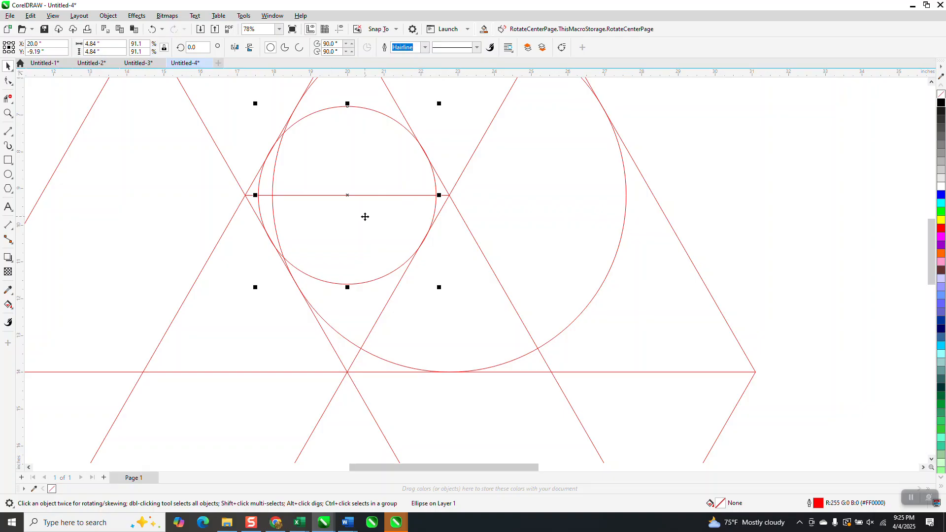
# Examine how closely the resized small circle touches the diagonal beside it
pyautogui.scroll(-2, 404, 242)
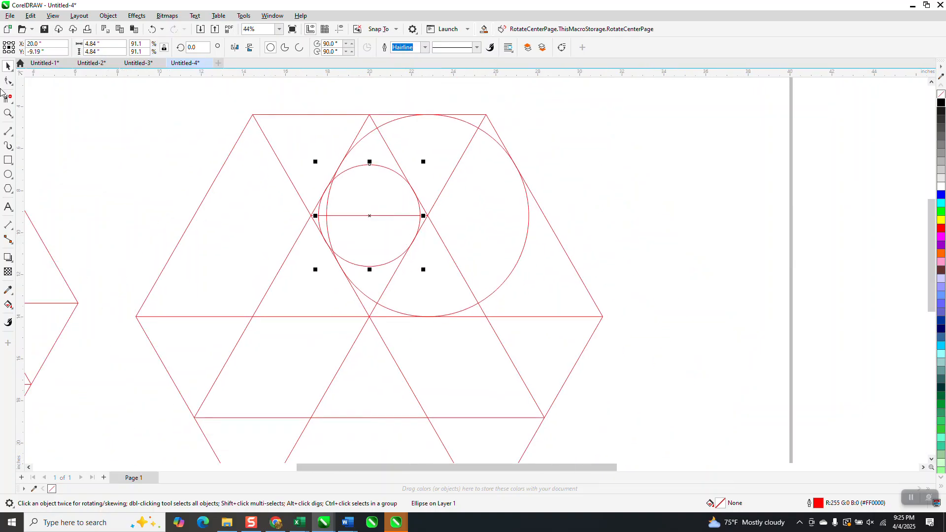
pyautogui.click(8, 113)
pyautogui.moveTo(379, 174); pyautogui.dragTo(454, 228)
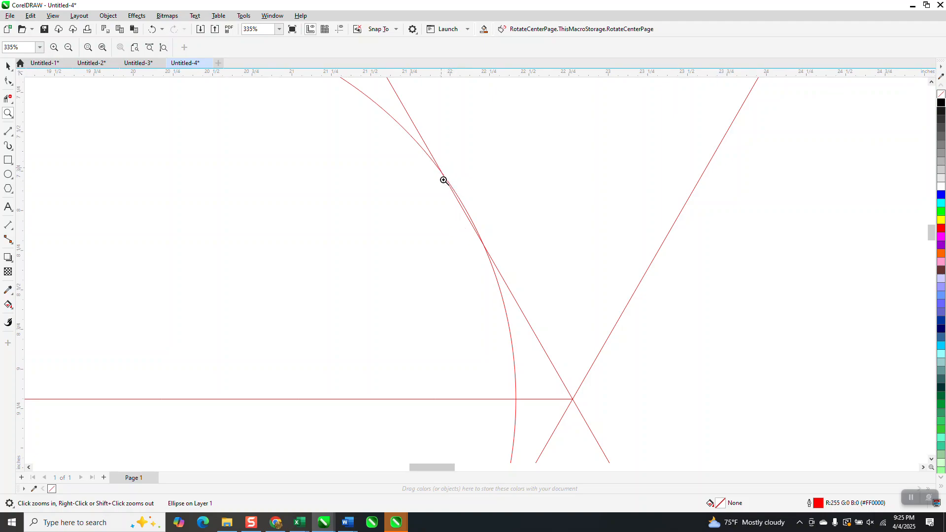
pyautogui.moveTo(443, 179); pyautogui.dragTo(474, 199)
pyautogui.scroll(-8, 474, 198)
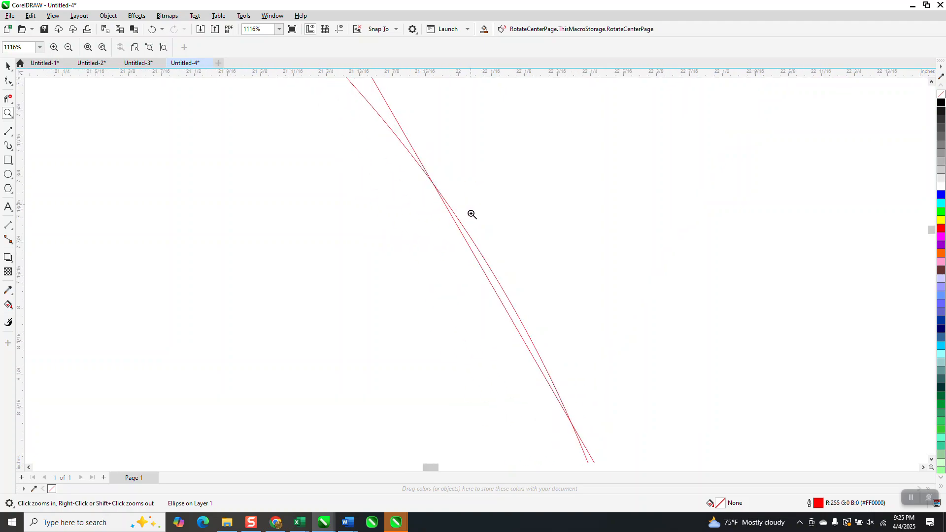
pyautogui.scroll(-11, 488, 248)
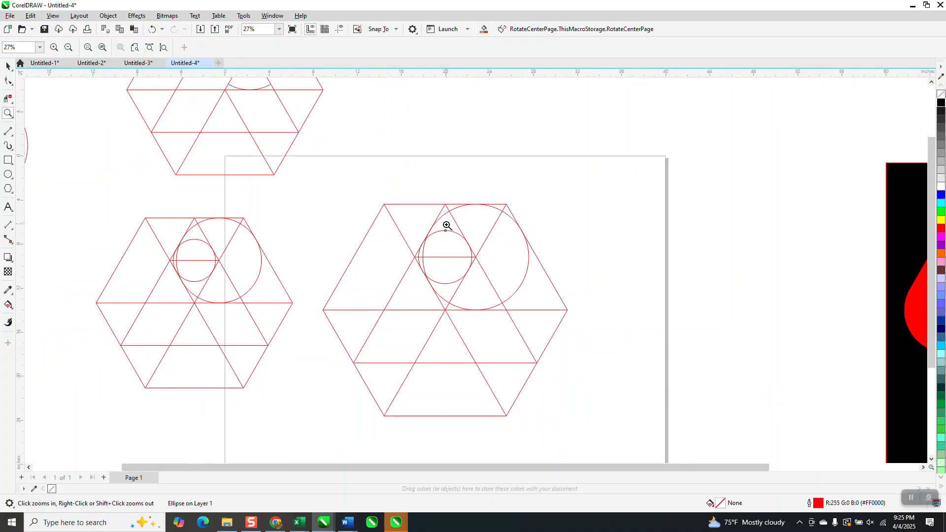
# Group all lines and circles of the new hexagon guide and place a copy up and to the right, beyond the page edge
pyautogui.scroll(-1, 278, 195)
pyautogui.click(7, 66)
pyautogui.moveTo(318, 191); pyautogui.dragTo(406, 321)
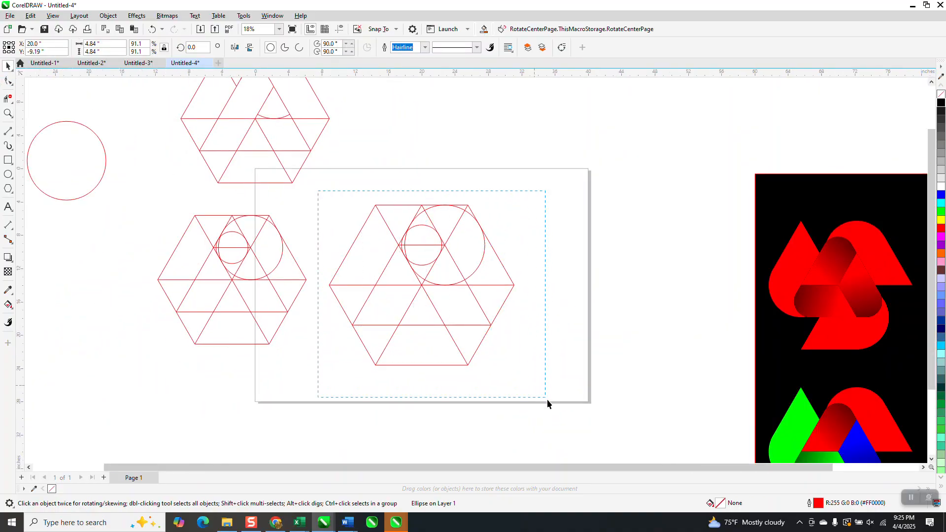
pyautogui.moveTo(540, 393); pyautogui.dragTo(518, 388)
pyautogui.hotkey('ctrl', 'g')
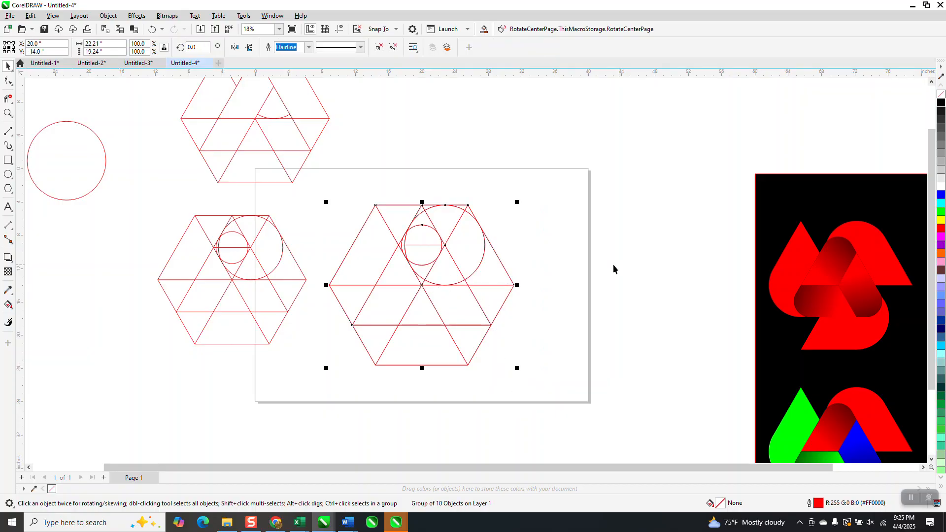
pyautogui.moveTo(411, 286); pyautogui.dragTo(635, 178)
pyautogui.scroll(-1, 430, 264)
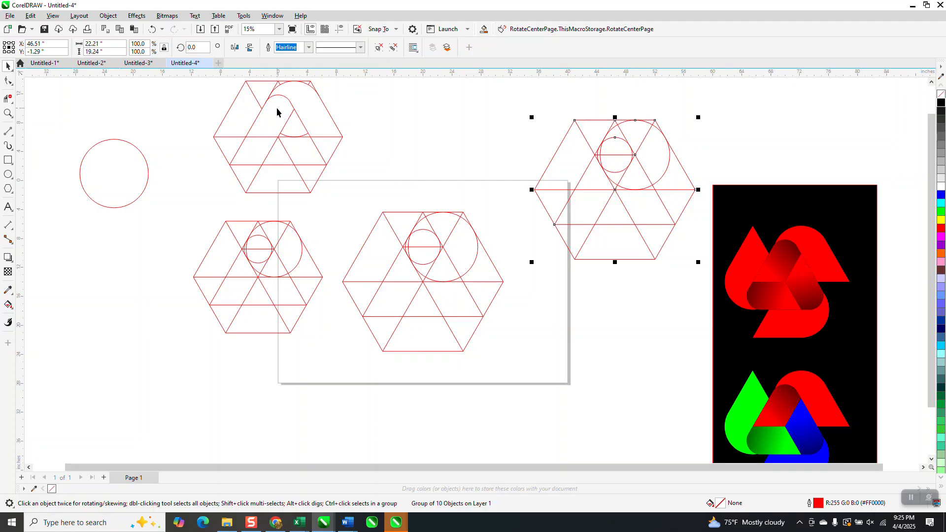
# Trim the unneeded line and circle segments inside the page's hexagon with Virtual Segment Delete, opening the rounded leg and the curved band
pyautogui.click(8, 98)
pyautogui.click(415, 269)
pyautogui.click(420, 247)
pyautogui.click(409, 256)
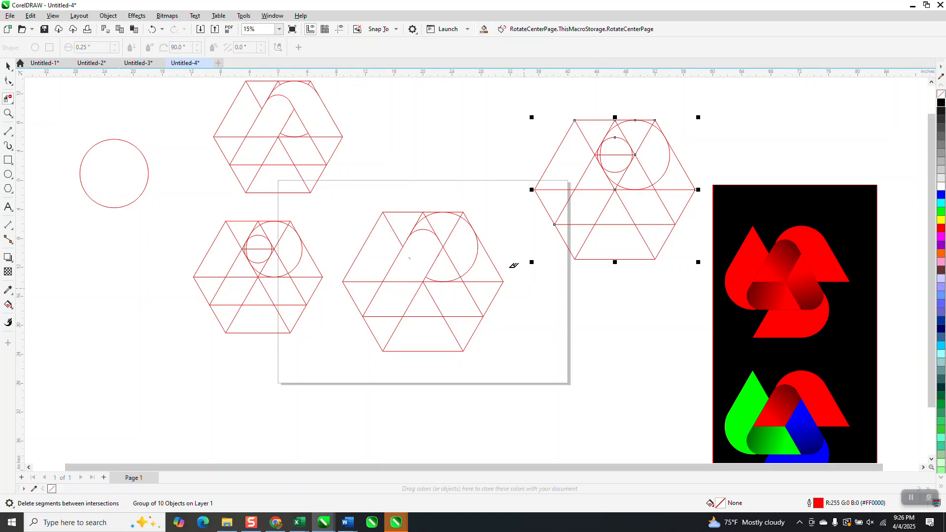
pyautogui.click(433, 221)
pyautogui.click(476, 264)
# Move the grouped spare hexagon to the far left of the other guides and show the guidelines
pyautogui.scroll(-1, 506, 290)
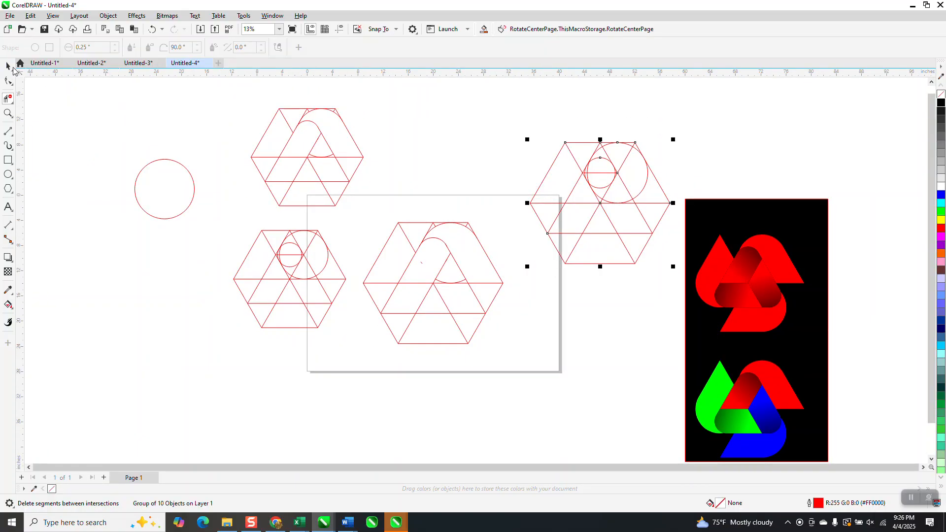
pyautogui.click(7, 67)
pyautogui.moveTo(601, 205); pyautogui.dragTo(107, 325)
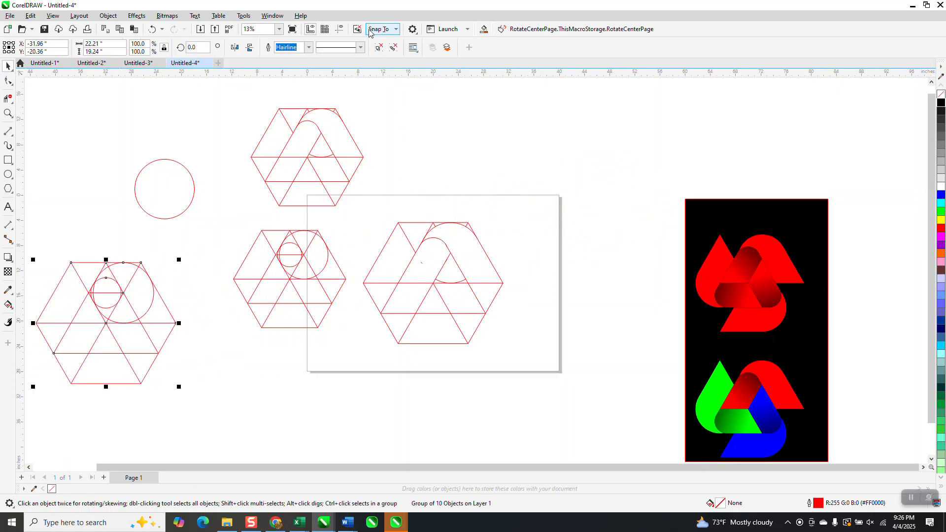
pyautogui.click(340, 31)
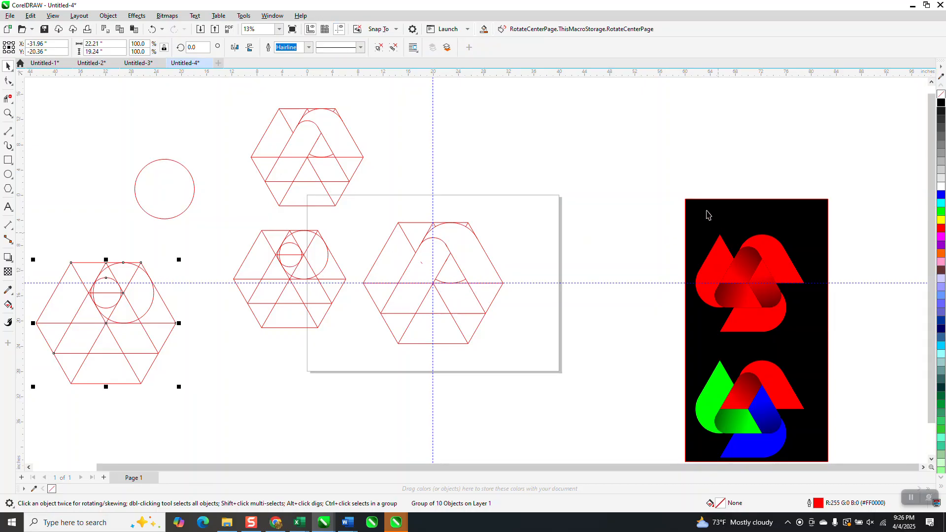
# Move the black panel with the finished logos farther right of the page and ungroup it
pyautogui.scroll(-2, 707, 213)
pyautogui.click(769, 349)
pyautogui.moveTo(709, 275); pyautogui.dragTo(841, 276)
pyautogui.hotkey('ctrl', 'u')
# Smart Fill the inner rounded leg of the trimmed hexagon with red and no outline, and shift the filled shape 20 inches right
pyautogui.click(8, 114)
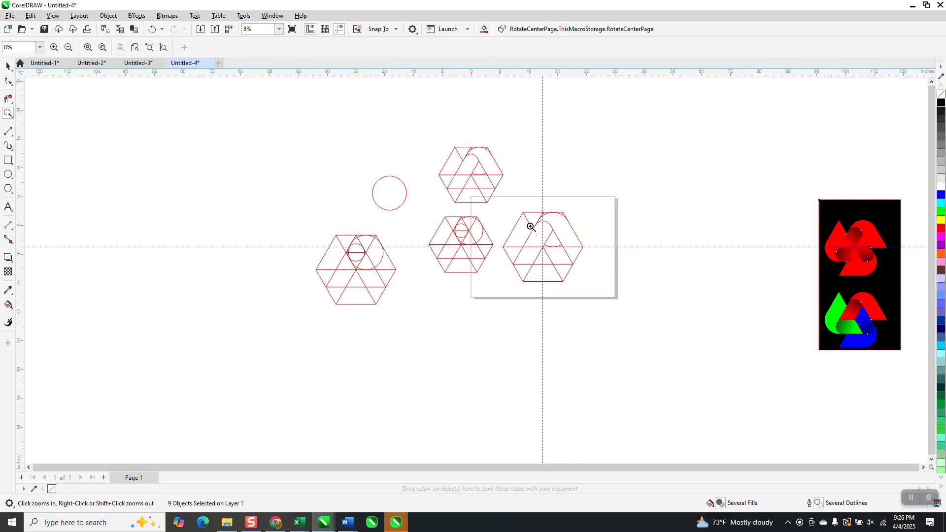
pyautogui.moveTo(502, 207); pyautogui.dragTo(616, 300)
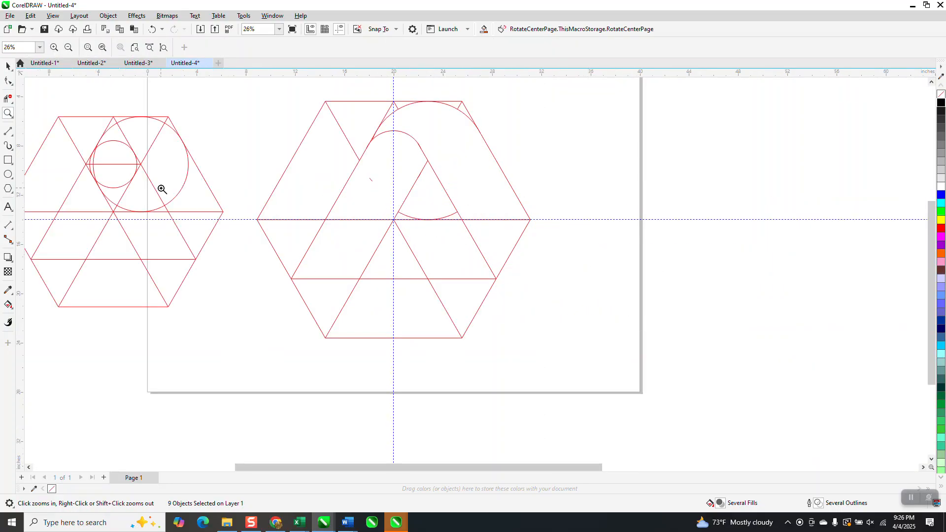
pyautogui.click(9, 304)
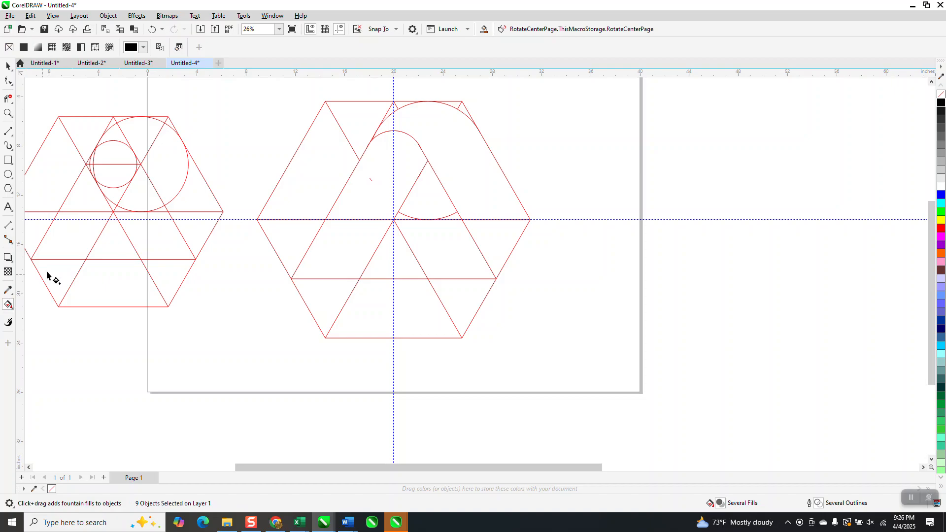
pyautogui.click(12, 310)
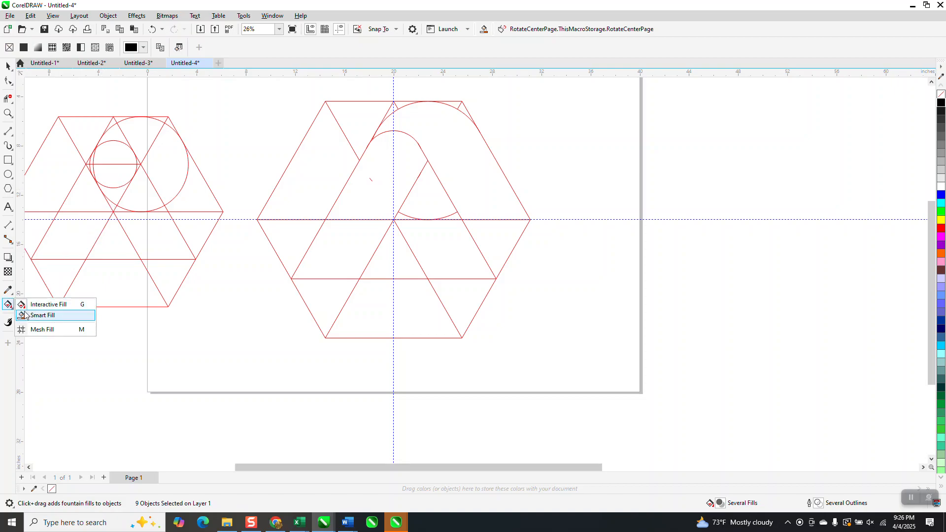
pyautogui.click(30, 317)
pyautogui.click(394, 205)
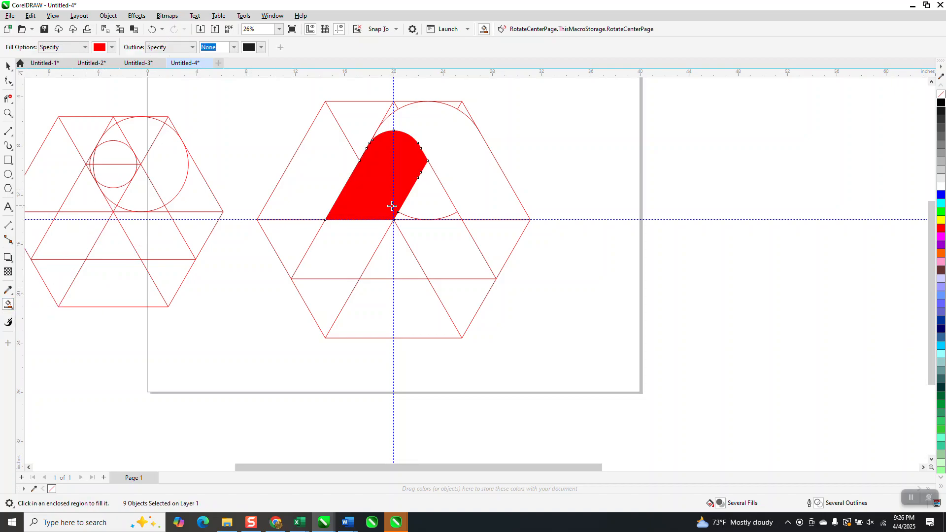
pyautogui.press('Right')
pyautogui.press('Right')
# Smart Fill the curved outer band of the hexagon with red and shift the filled shape 20 inches right
pyautogui.click(470, 178)
pyautogui.press('Right')
pyautogui.press('Right')
# Group the trimmed hexagon guide and move it 30 inches down, off the page
pyautogui.click(8, 66)
pyautogui.moveTo(249, 93); pyautogui.dragTo(534, 369)
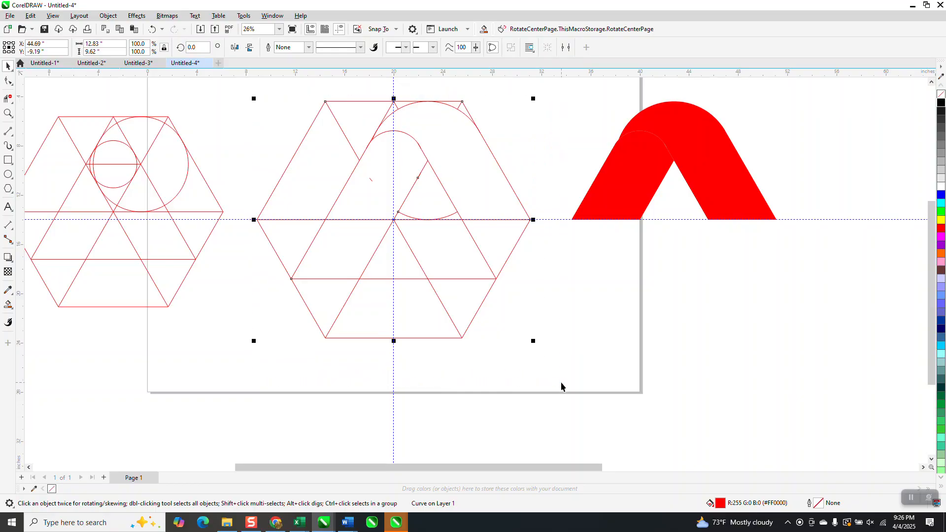
pyautogui.hotkey('ctrl', 'g')
pyautogui.press('Down')
pyautogui.press('Down')
pyautogui.press('Down')
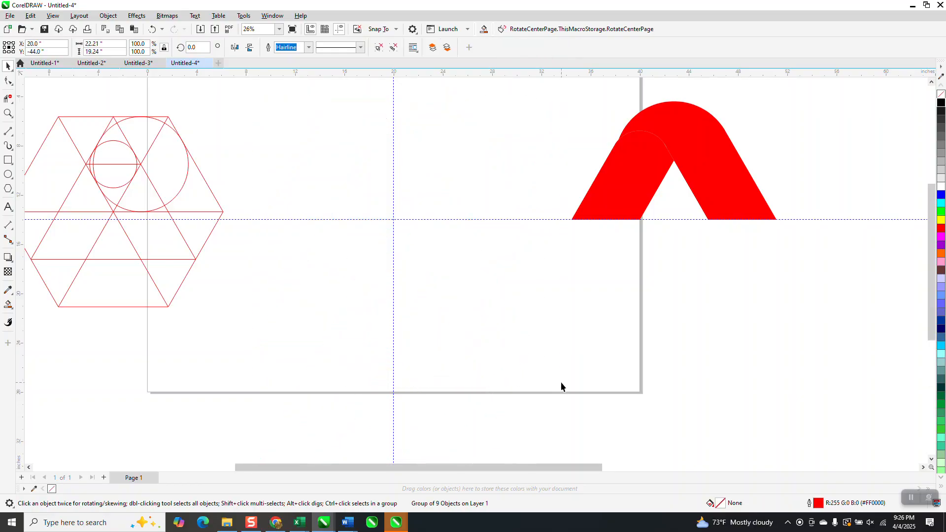
# Move the red curved band and the rounded leg each 20 inches left, back to their original place around the page centre
pyautogui.moveTo(573, 86); pyautogui.dragTo(892, 258)
pyautogui.press('Left')
pyautogui.press('Left')
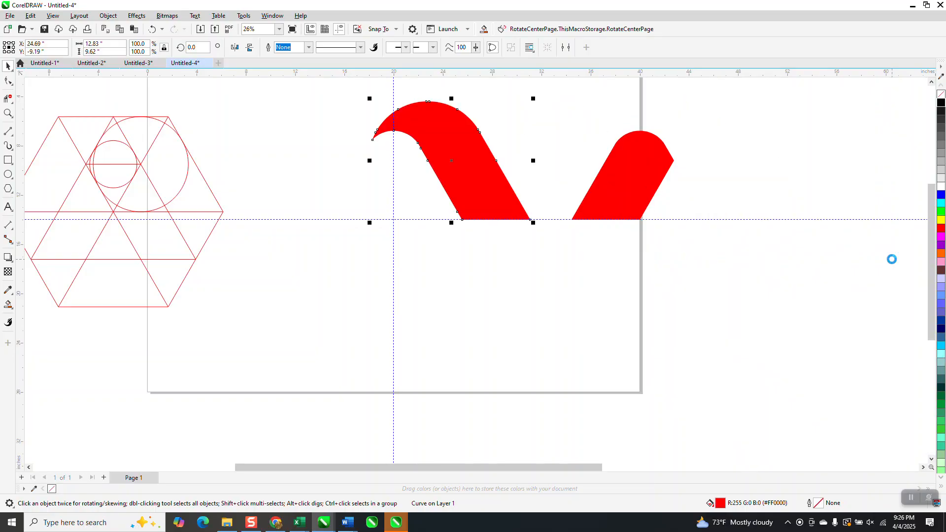
pyautogui.click(627, 171)
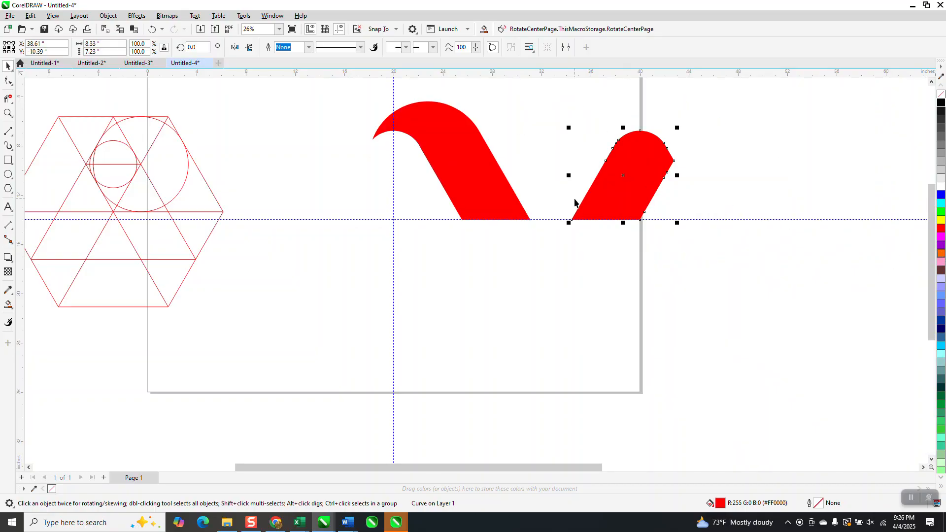
pyautogui.press('Left')
pyautogui.press('Left')
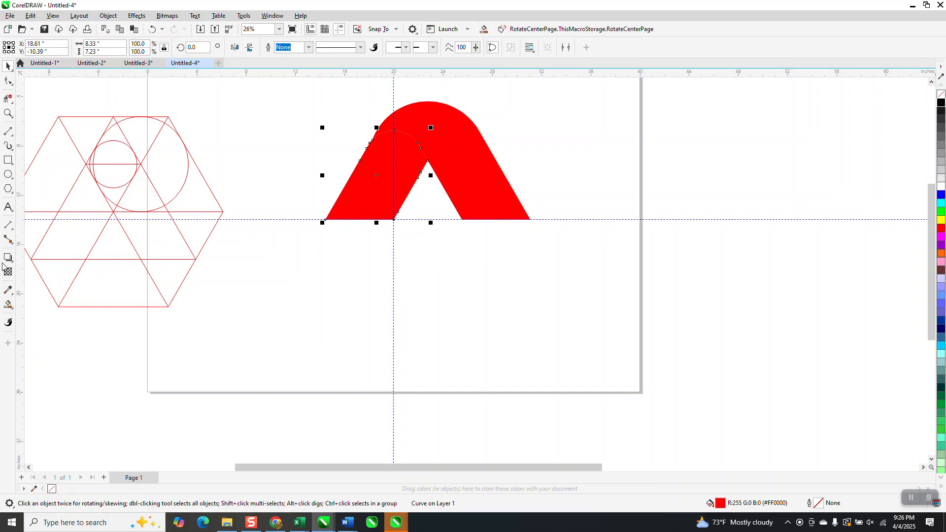
# Apply a fountain fill to the rounded leg, running diagonally from red at its base to black toward the bend
pyautogui.click(12, 311)
pyautogui.click(35, 307)
pyautogui.moveTo(350, 220); pyautogui.dragTo(460, 124)
pyautogui.moveTo(942, 103); pyautogui.dragTo(458, 128)
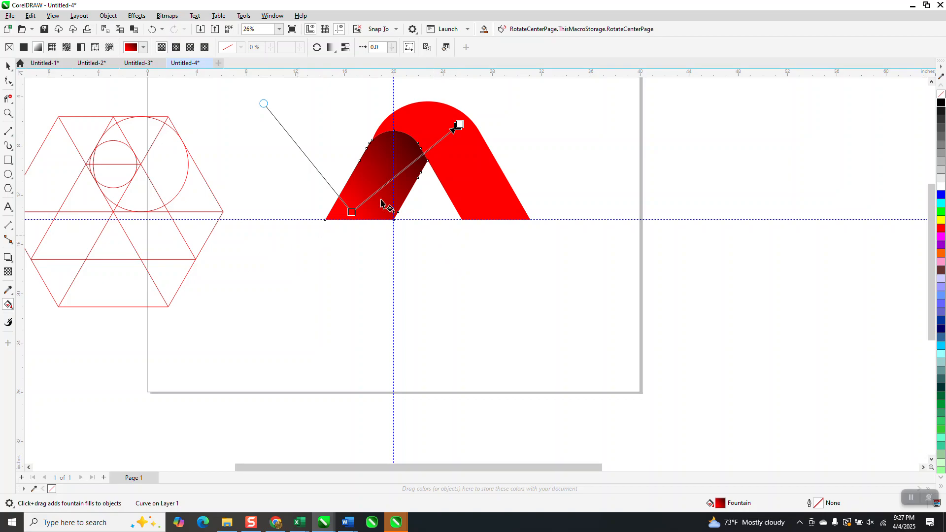
# Select the shaded leg and the red curved band and group them
pyautogui.click(6, 66)
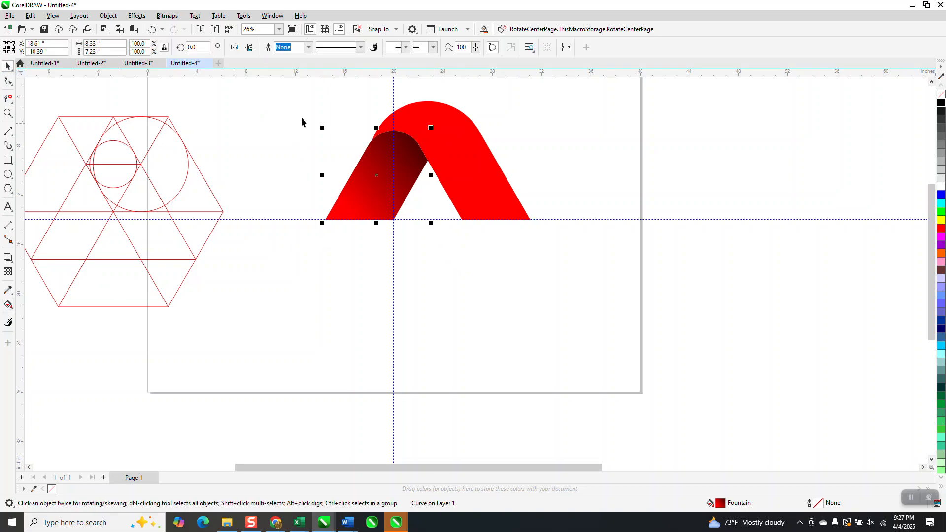
pyautogui.moveTo(500, 230); pyautogui.dragTo(605, 266)
pyautogui.hotkey('ctrl', 'g')
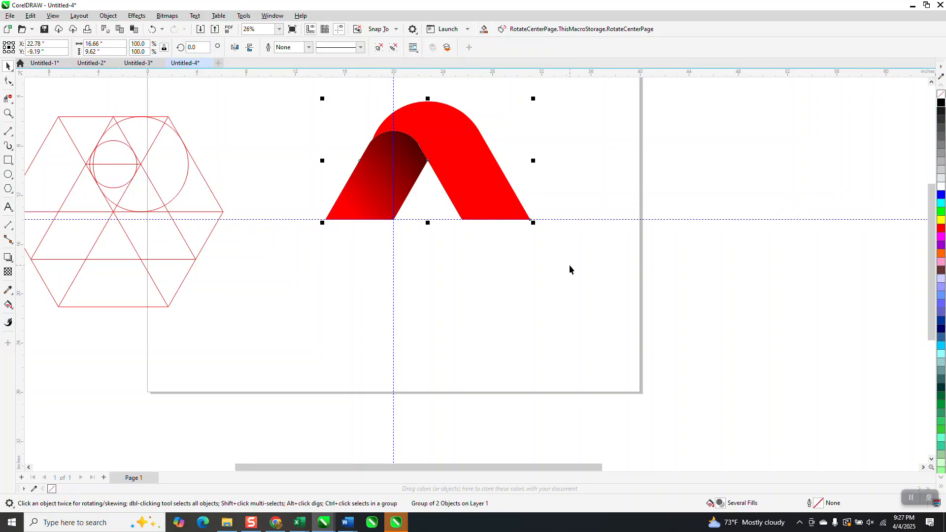
# Move the grouped piece's rotation centre to the intersection of the guidelines at the page centre
pyautogui.click(499, 210)
pyautogui.moveTo(426, 160)
pyautogui.mouseDown()
pyautogui.moveTo(421, 199)
pyautogui.moveTo(395, 219)
pyautogui.mouseUp()
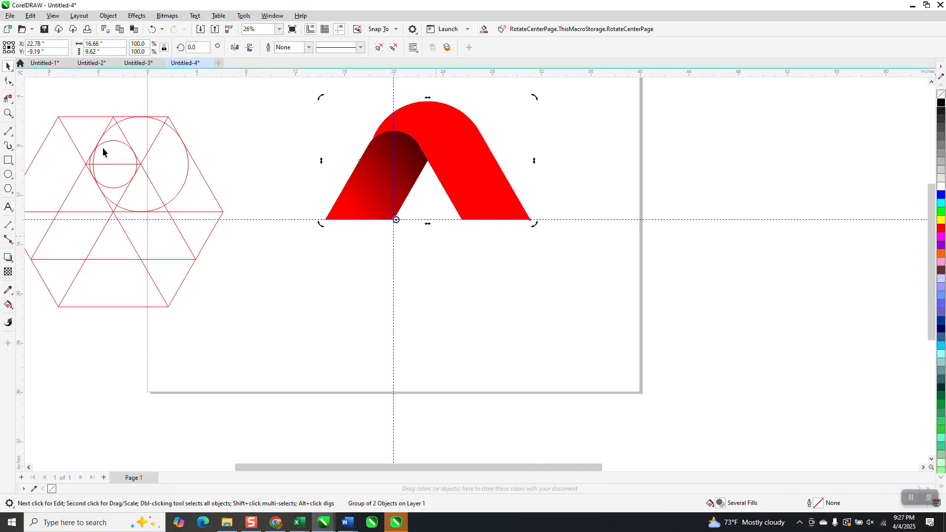
pyautogui.click(7, 113)
pyautogui.moveTo(302, 165); pyautogui.dragTo(613, 322)
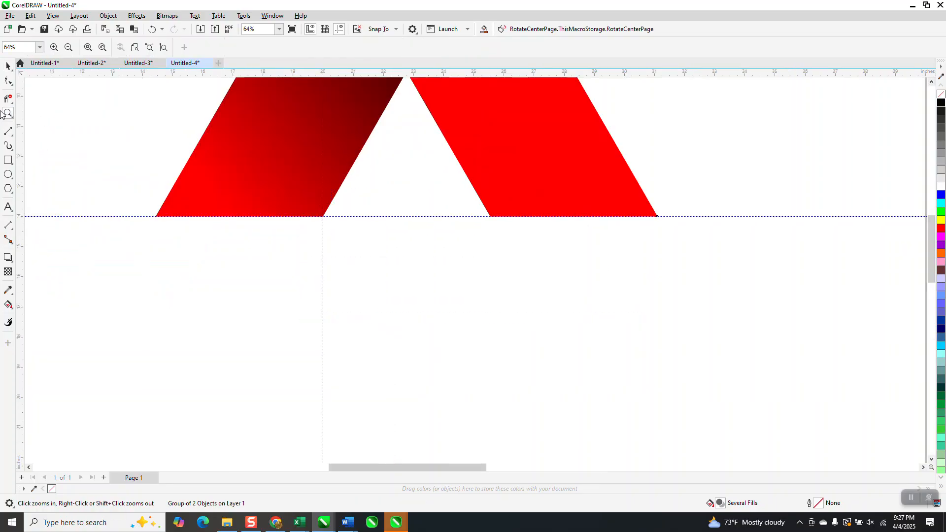
pyautogui.click(8, 65)
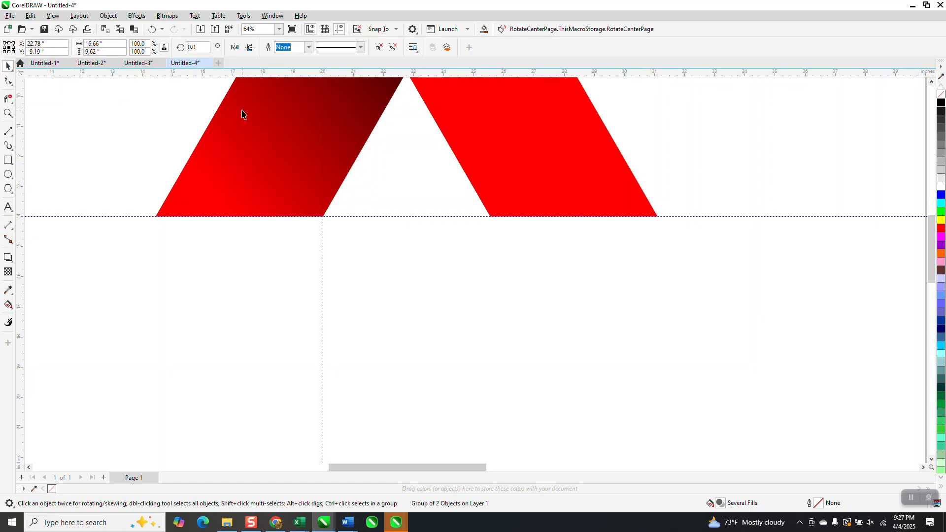
pyautogui.scroll(-3, 389, 289)
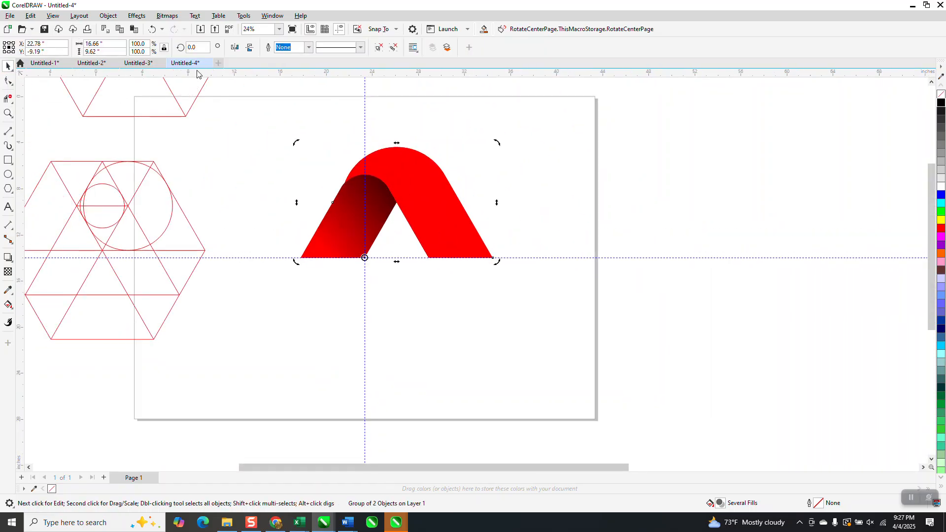
# Add two copies of the grouped piece around the page centre, applying rotations of -120 and -240 degrees
pyautogui.click(203, 47)
pyautogui.write('-')
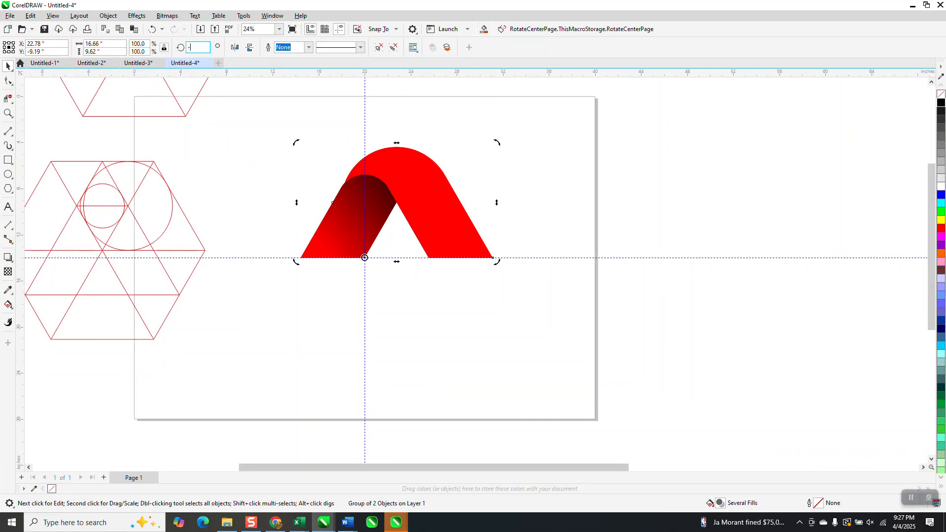
pyautogui.write('120')
pyautogui.press('Return')
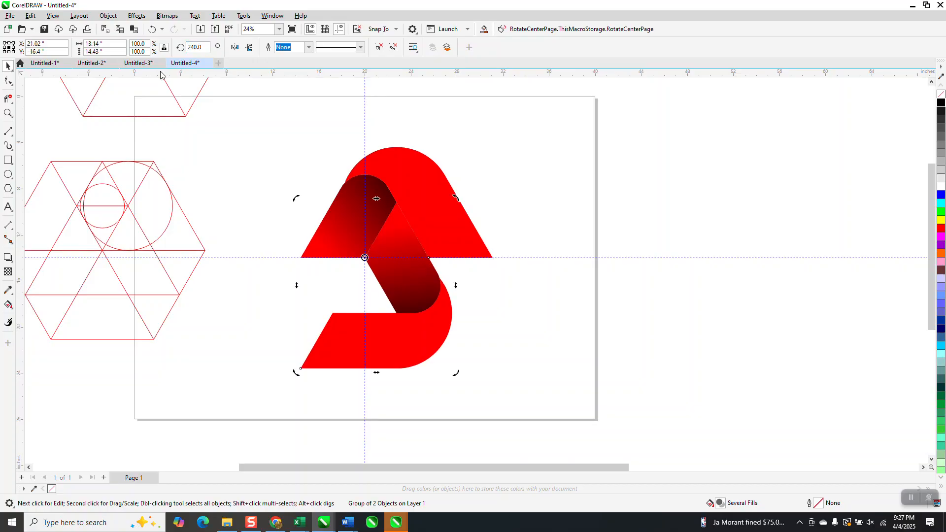
pyautogui.moveTo(207, 47); pyautogui.dragTo(166, 47)
pyautogui.write('-')
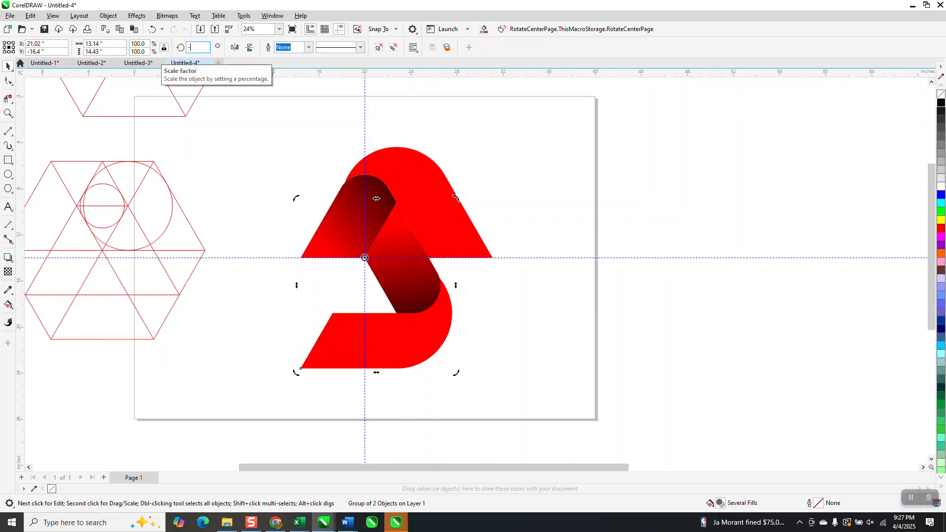
pyautogui.write('240')
pyautogui.press('Return')
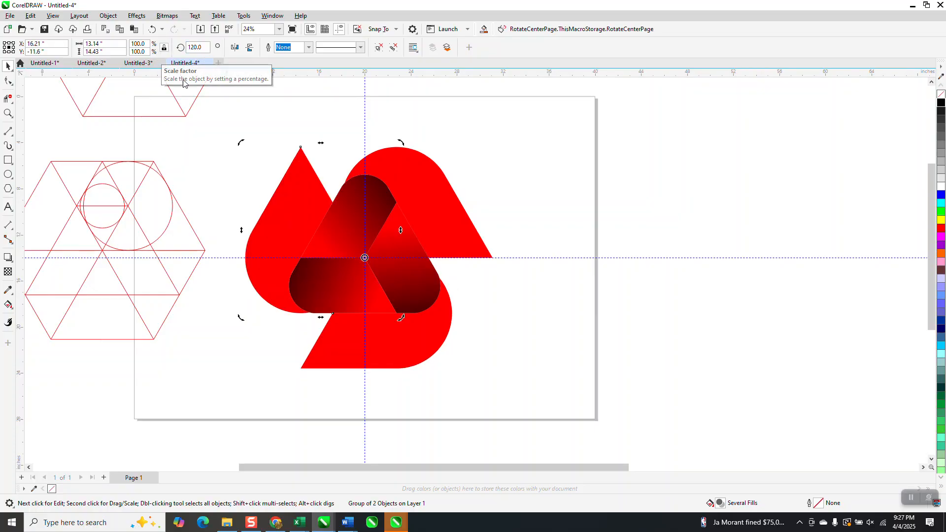
# Hide the guidelines and clear the selection
pyautogui.scroll(-1, 359, 239)
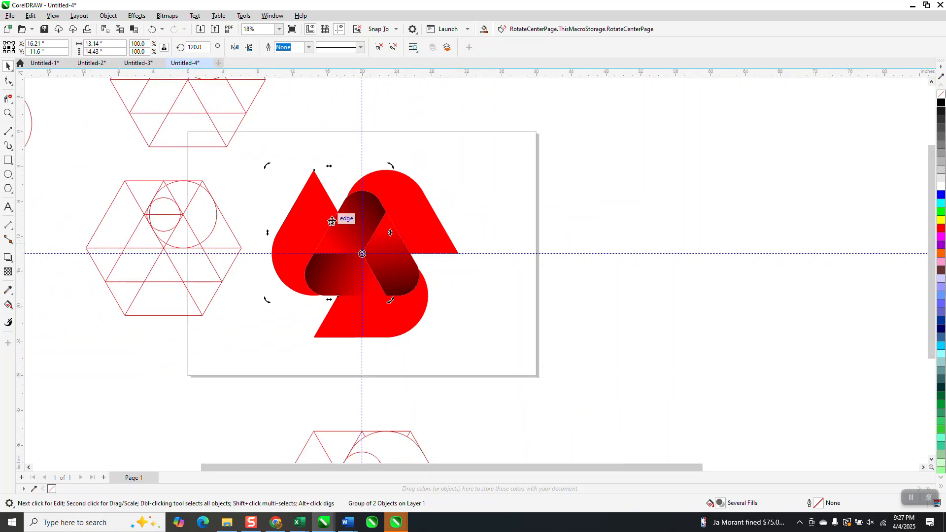
pyautogui.click(340, 29)
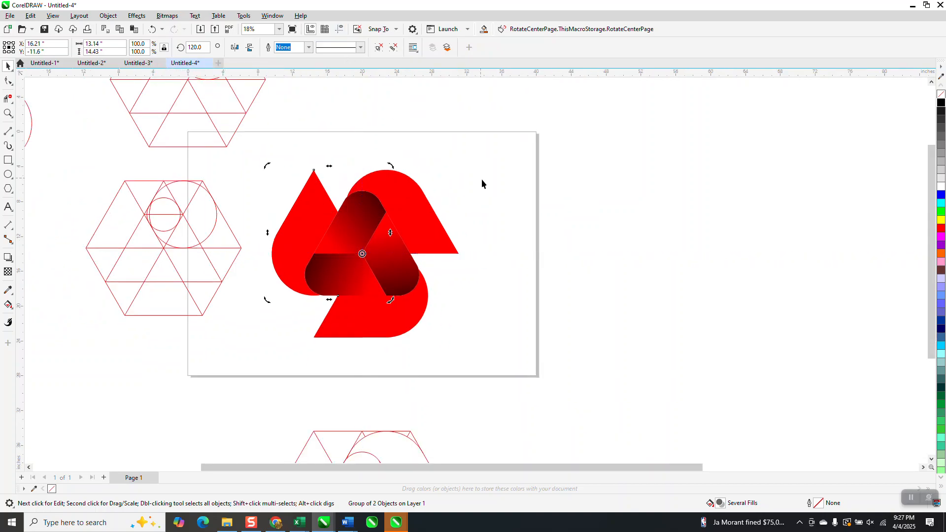
pyautogui.click(478, 206)
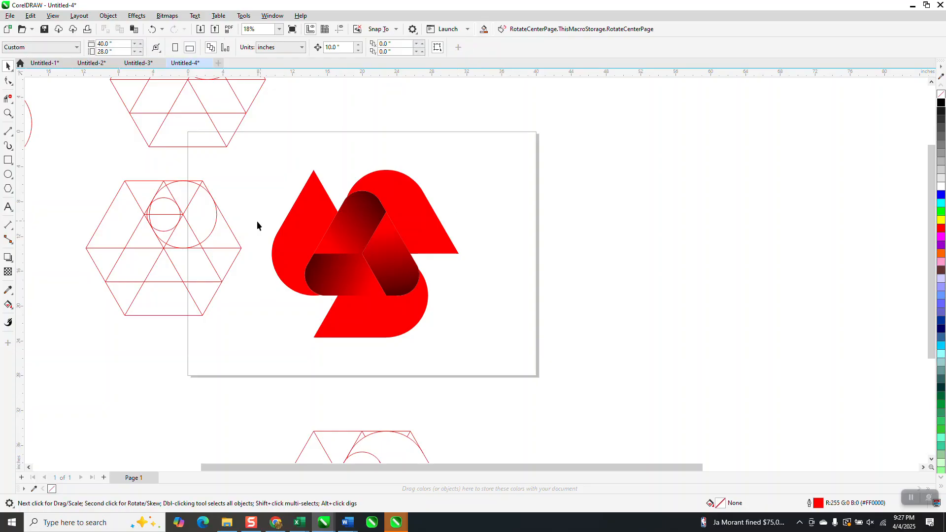
# Select all three grouped pieces of the logo and ungroup them
pyautogui.moveTo(234, 158); pyautogui.dragTo(500, 377)
pyautogui.click(108, 16)
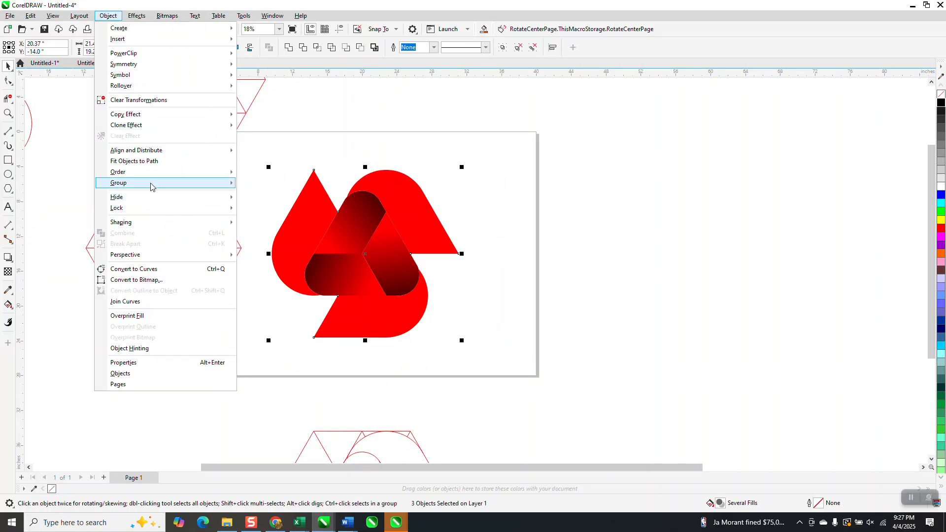
pyautogui.moveTo(152, 184)
pyautogui.click(262, 195)
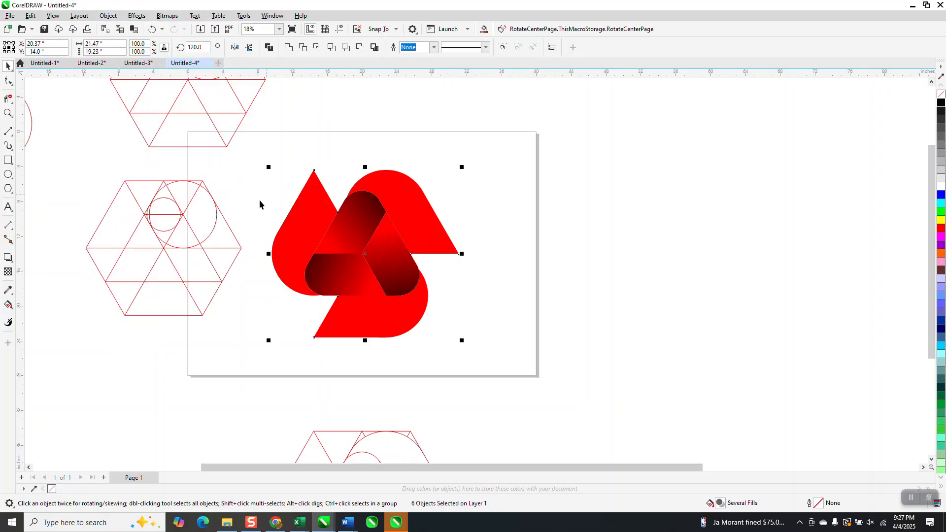
# Try recolouring the red start of the shaded legs' fountain fill to green twice, undoing each attempt
pyautogui.click(13, 312)
pyautogui.click(49, 303)
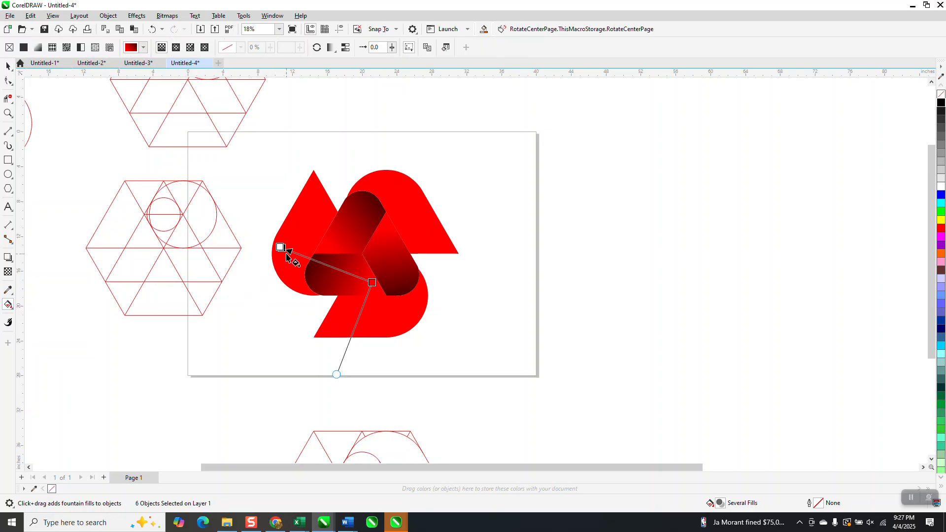
pyautogui.moveTo(943, 211); pyautogui.dragTo(372, 283)
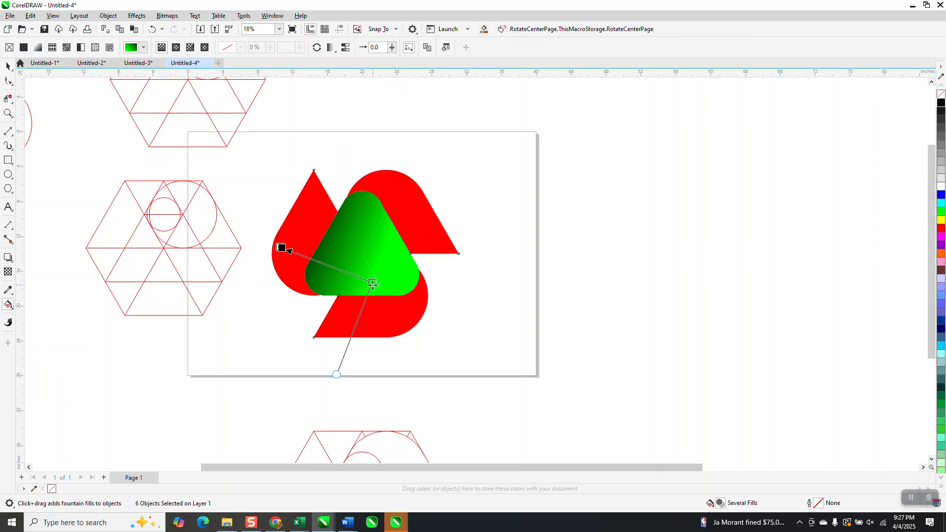
pyautogui.click(152, 29)
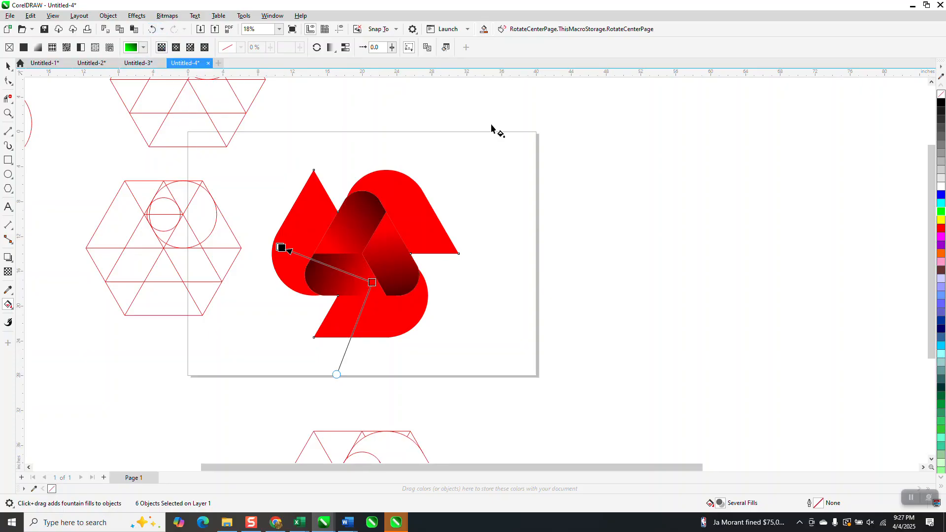
pyautogui.moveTo(941, 212); pyautogui.dragTo(373, 285)
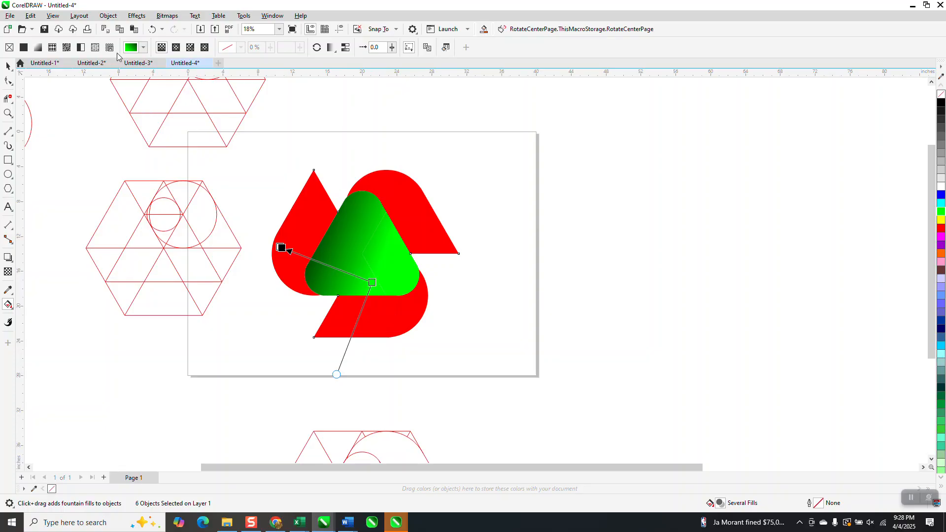
pyautogui.click(152, 29)
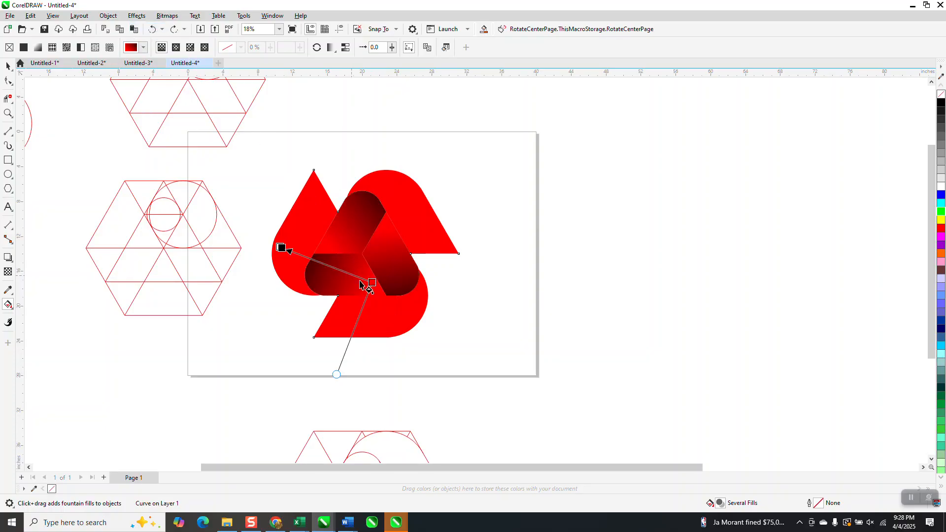
# Try shortening the fountain fill by shifting its red start toward the lower-left leg, and undo both that and the ungrouping
pyautogui.moveTo(371, 283); pyautogui.dragTo(338, 279)
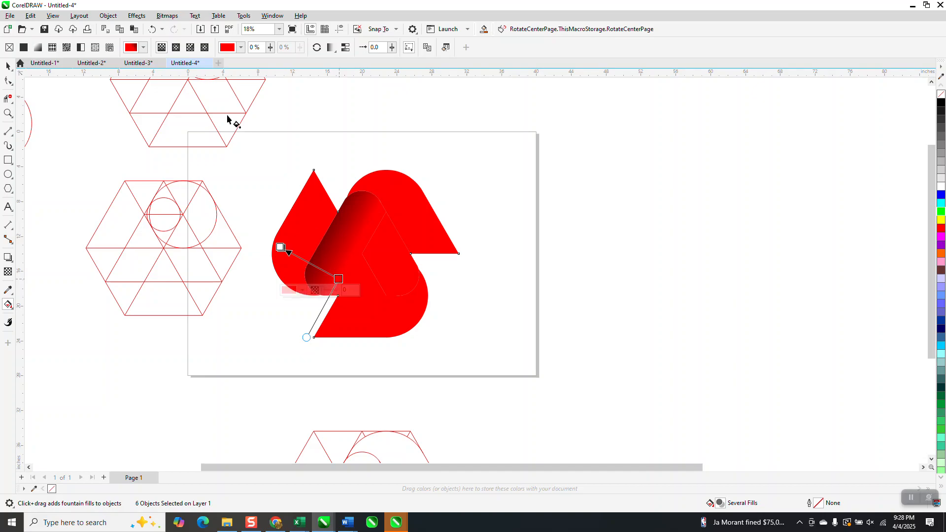
pyautogui.click(153, 30)
pyautogui.click(153, 30)
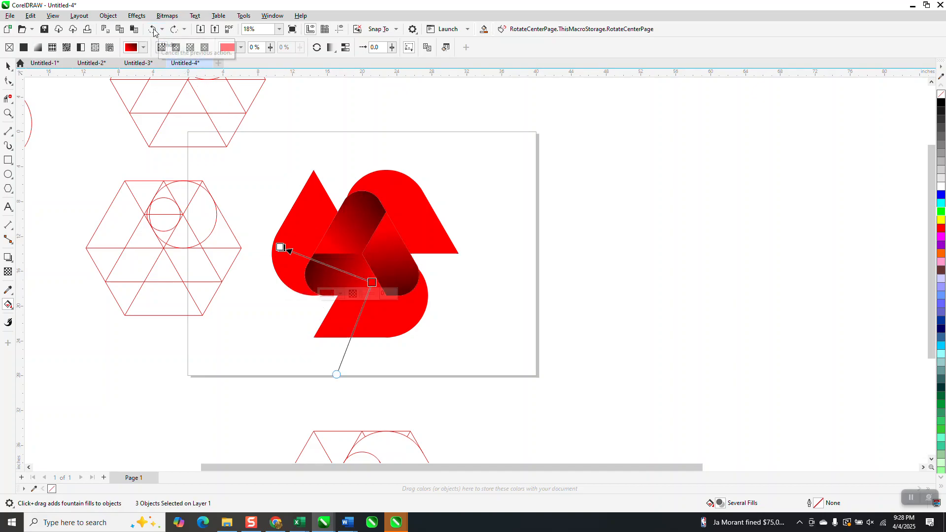
# Try moving the upper grouped piece about 6 inches to the right, and undo the move
pyautogui.click(7, 68)
pyautogui.moveTo(414, 191); pyautogui.dragTo(458, 197)
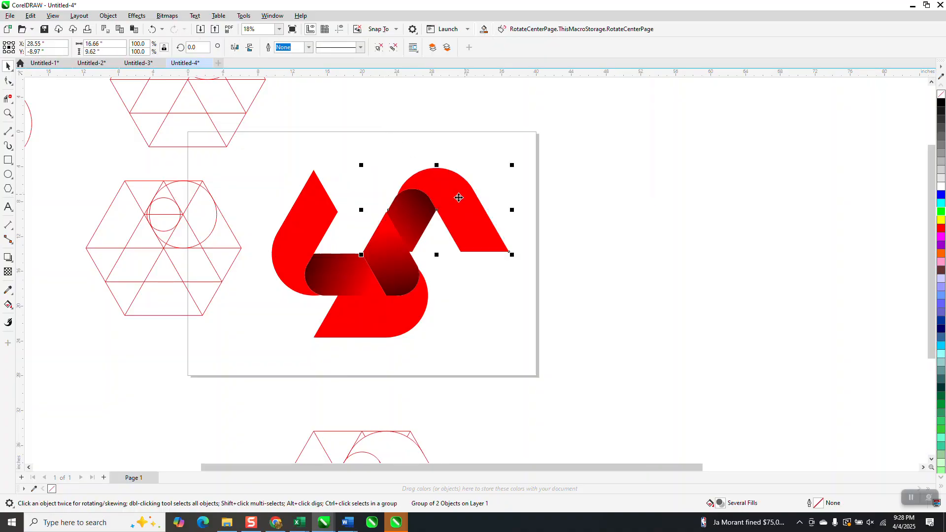
pyautogui.click(153, 30)
# Select the whole logo and ungroup its three pieces again
pyautogui.moveTo(262, 146); pyautogui.dragTo(524, 386)
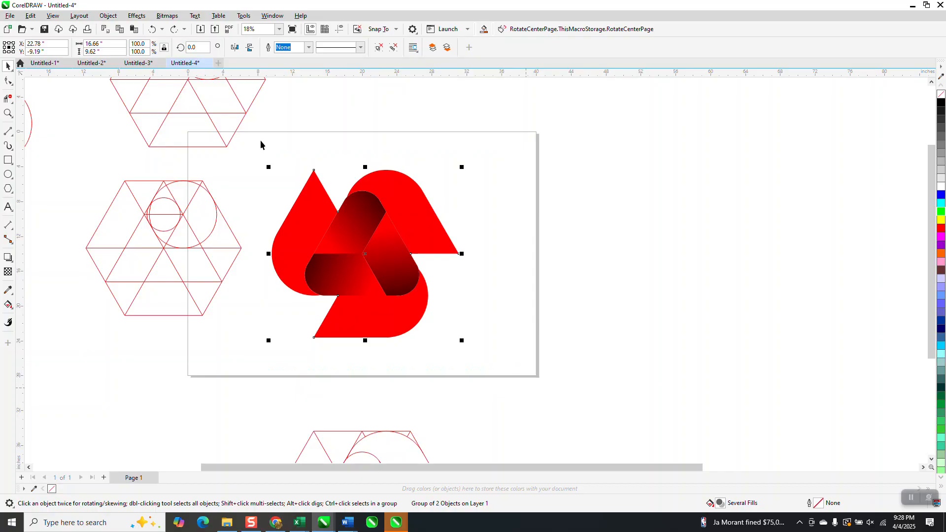
pyautogui.click(108, 15)
pyautogui.moveTo(123, 189)
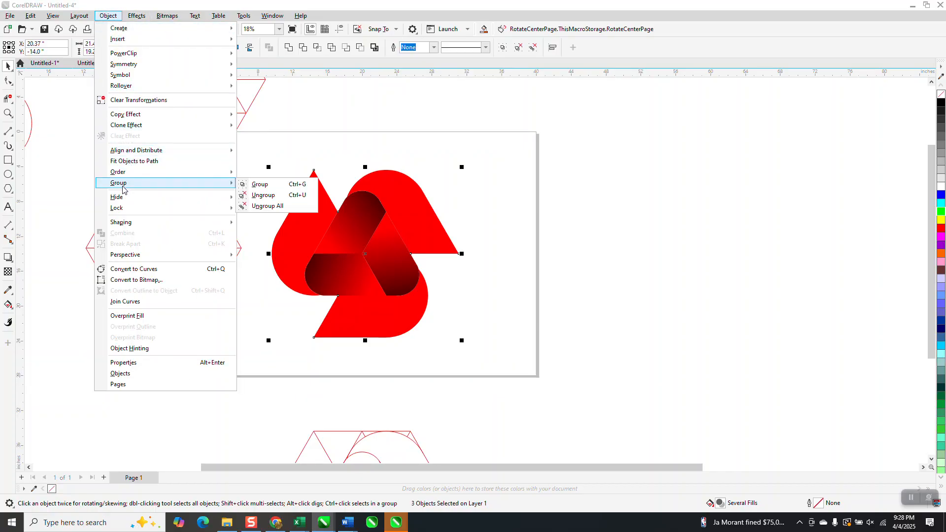
pyautogui.hotkey('ctrl', 'u')
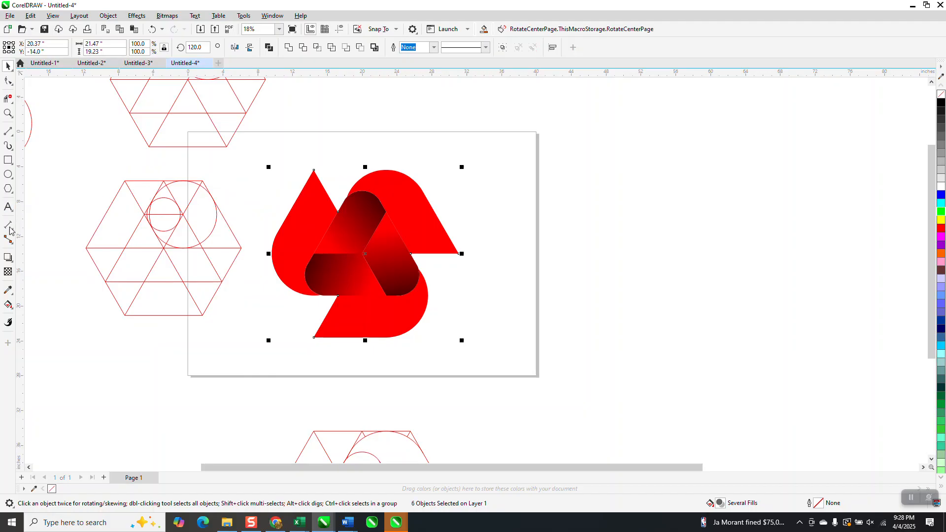
# Try recolouring the lower-left leg's gradient start green and shifting its position, undoing the fill changes
pyautogui.click(13, 308)
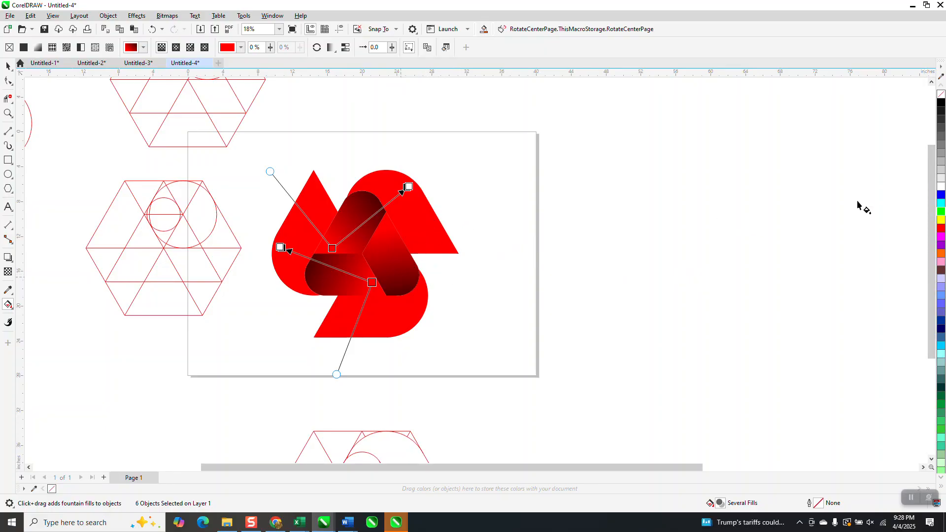
pyautogui.moveTo(941, 212); pyautogui.dragTo(373, 283)
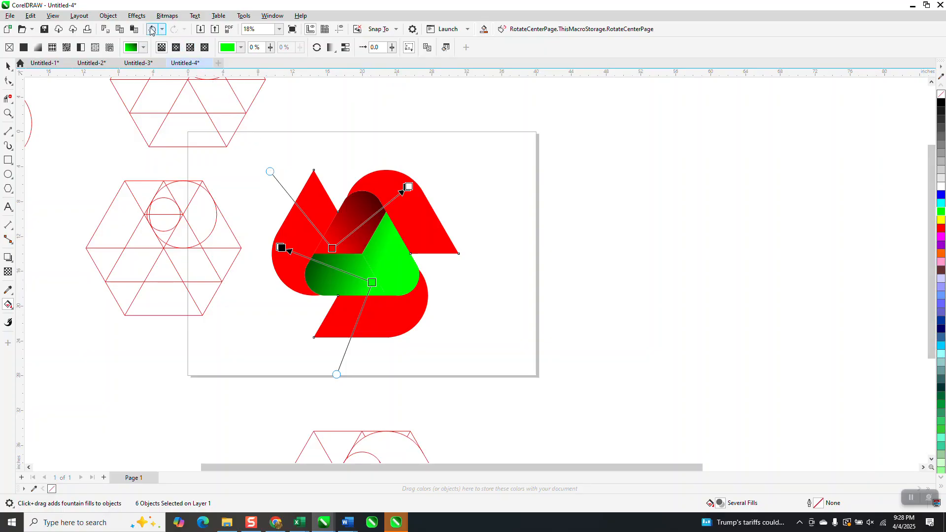
pyautogui.click(151, 29)
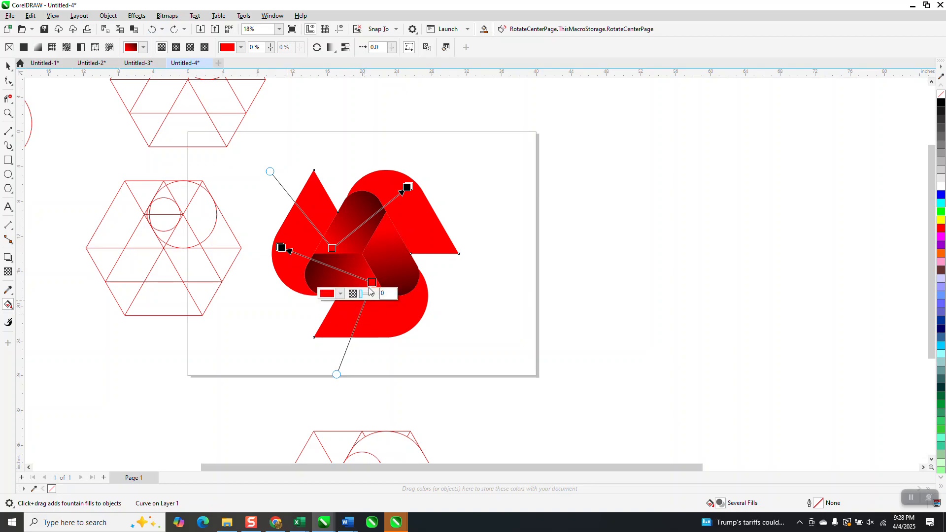
pyautogui.moveTo(372, 283); pyautogui.dragTo(349, 285)
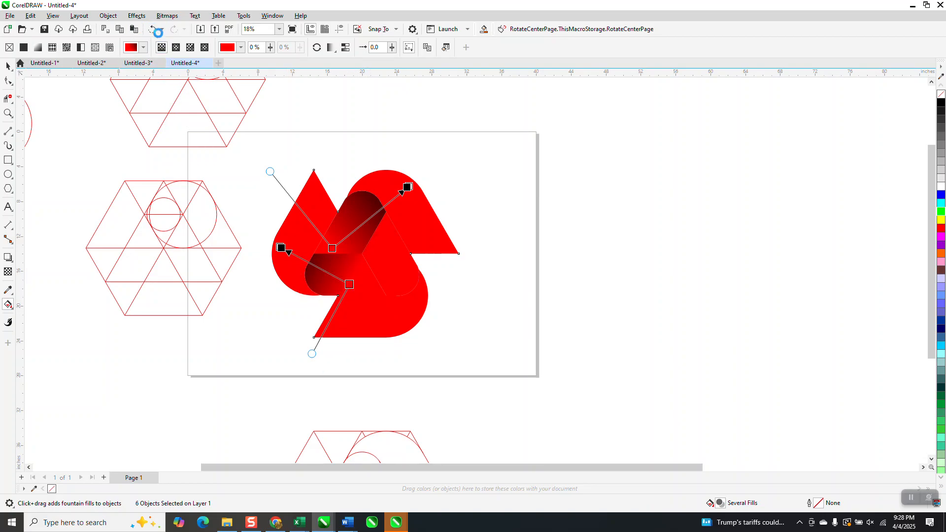
pyautogui.click(156, 31)
pyautogui.click(152, 31)
pyautogui.click(151, 27)
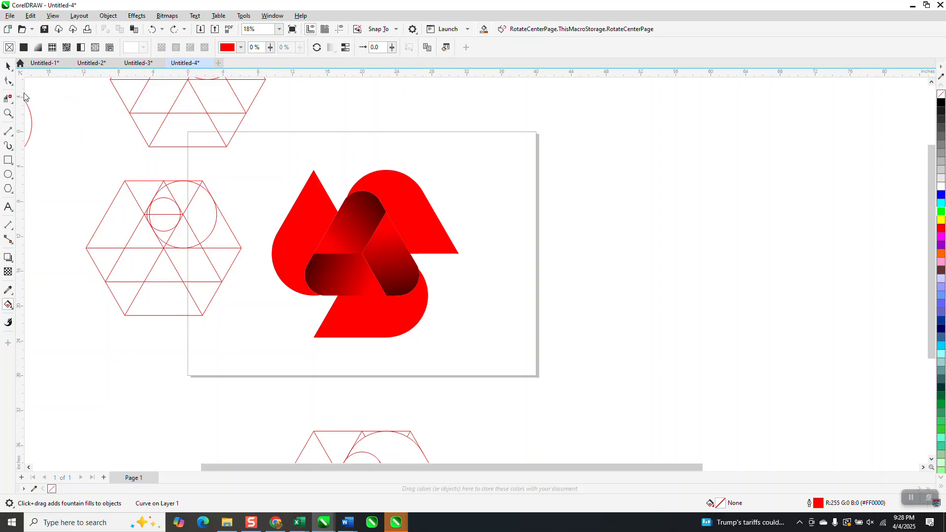
# Delete the bands and shaded legs of both rotated copies, keeping only the original upper band and leg
pyautogui.click(8, 65)
pyautogui.click(304, 206)
pyautogui.press('Delete')
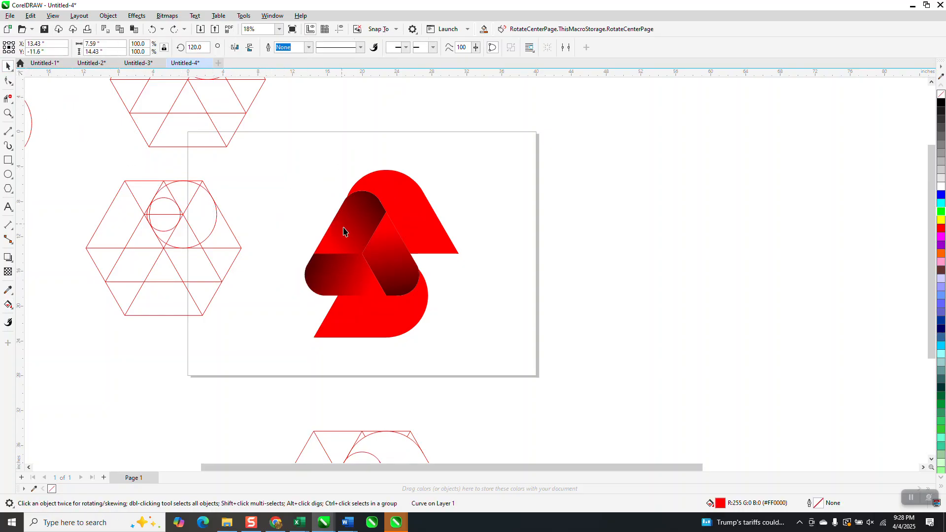
pyautogui.click(323, 275)
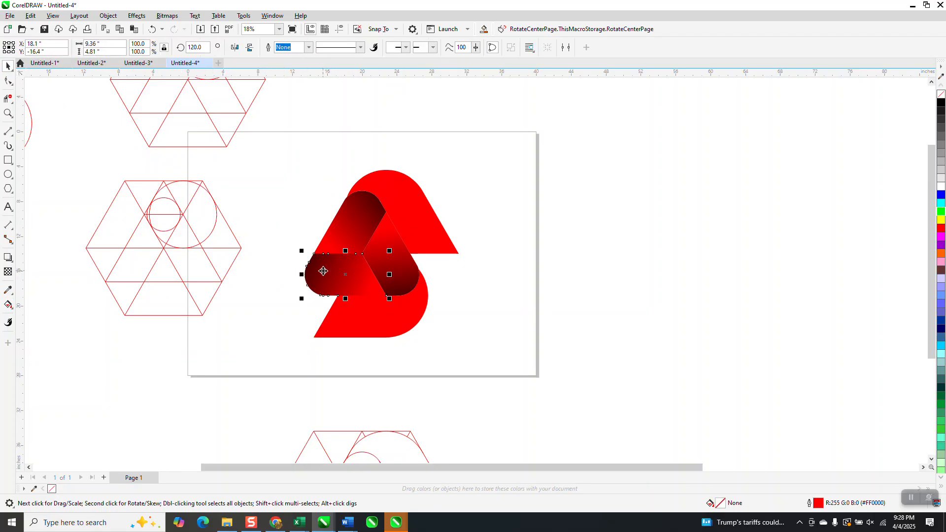
pyautogui.press('Delete')
pyautogui.click(376, 323)
pyautogui.press('Delete')
pyautogui.click(412, 282)
pyautogui.press('Delete')
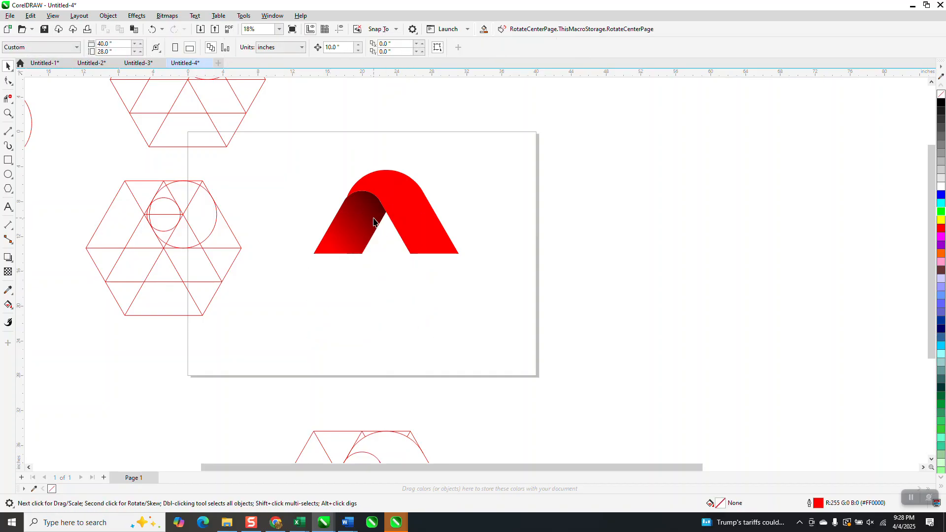
# Group the remaining band and shaded leg, and place a copy about 16 inches to the right
pyautogui.moveTo(484, 320); pyautogui.dragTo(514, 315)
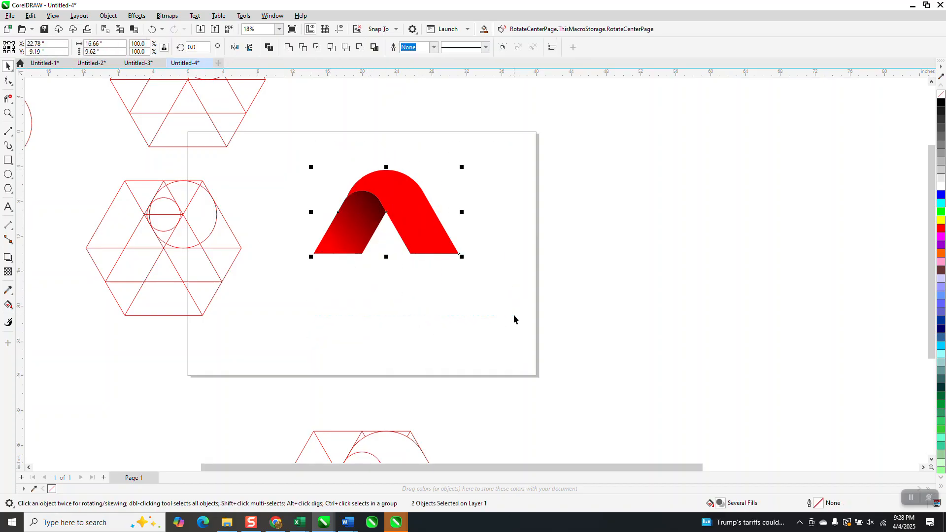
pyautogui.hotkey('ctrl', 'g')
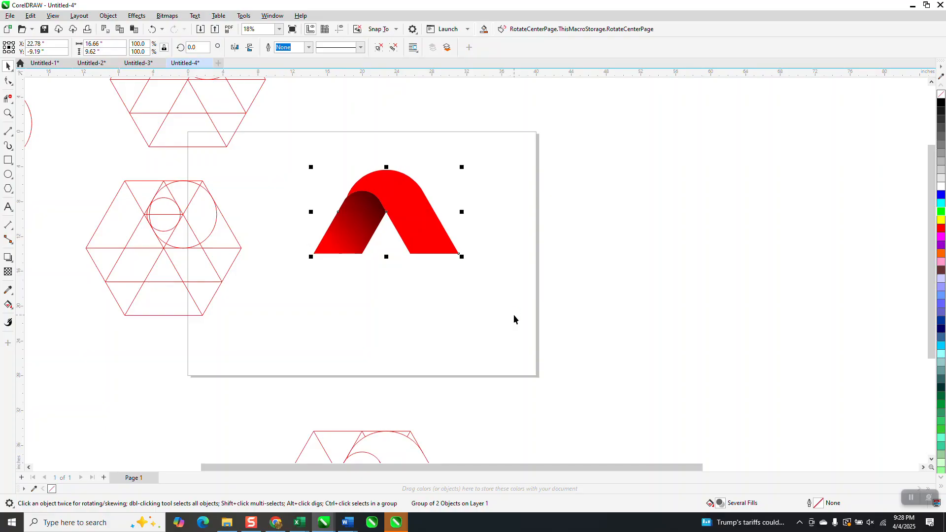
pyautogui.moveTo(404, 212); pyautogui.dragTo(545, 215)
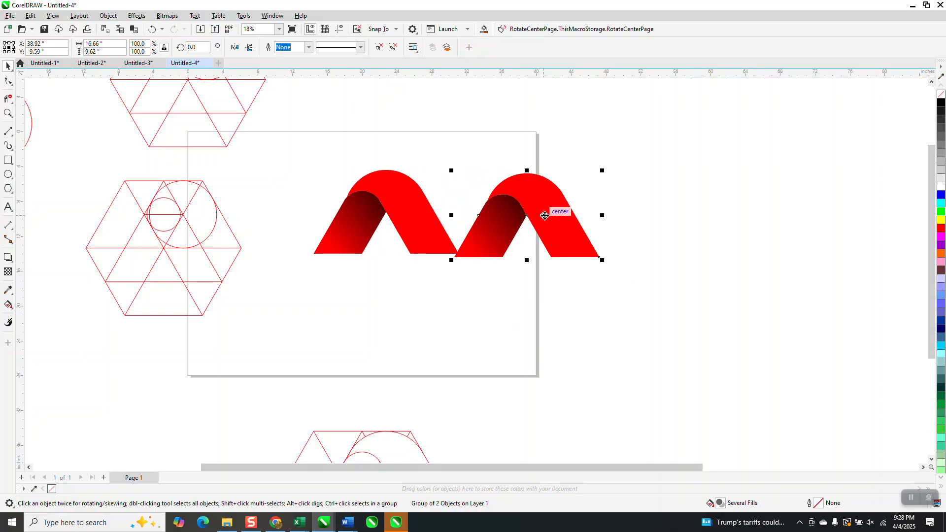
# Delete the copied group, and undo a trial move of the original group
pyautogui.press('Delete')
pyautogui.moveTo(402, 212); pyautogui.dragTo(557, 226)
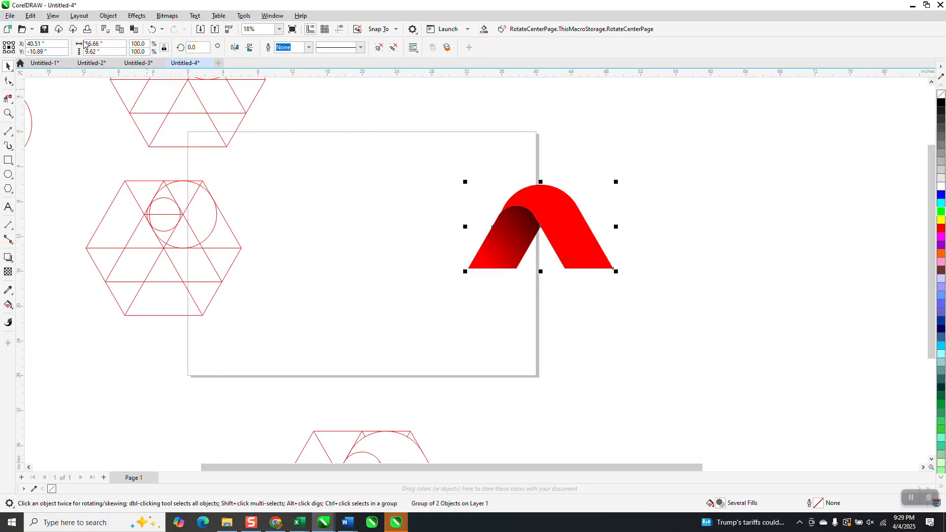
pyautogui.click(152, 29)
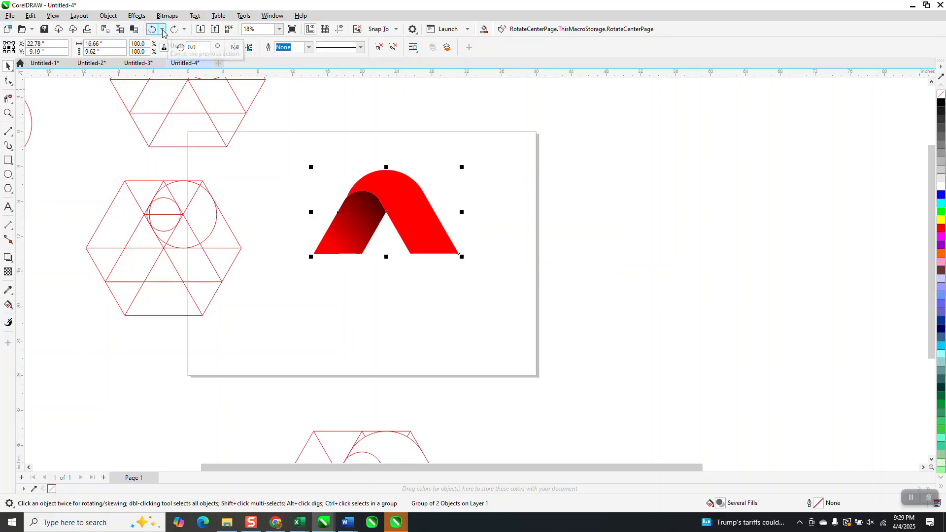
# Set the group's rotation centre at the shaded leg's lower inner corner, create a copy rotated by -120 degrees, and repeat it once
pyautogui.click(397, 217)
pyautogui.moveTo(386, 212); pyautogui.dragTo(364, 253)
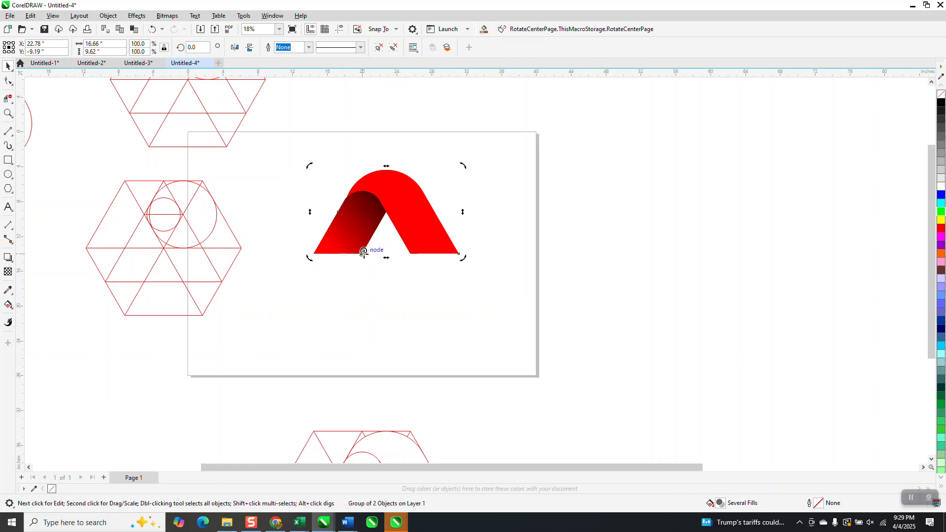
pyautogui.click(384, 192)
pyautogui.click(384, 192)
pyautogui.write('-12')
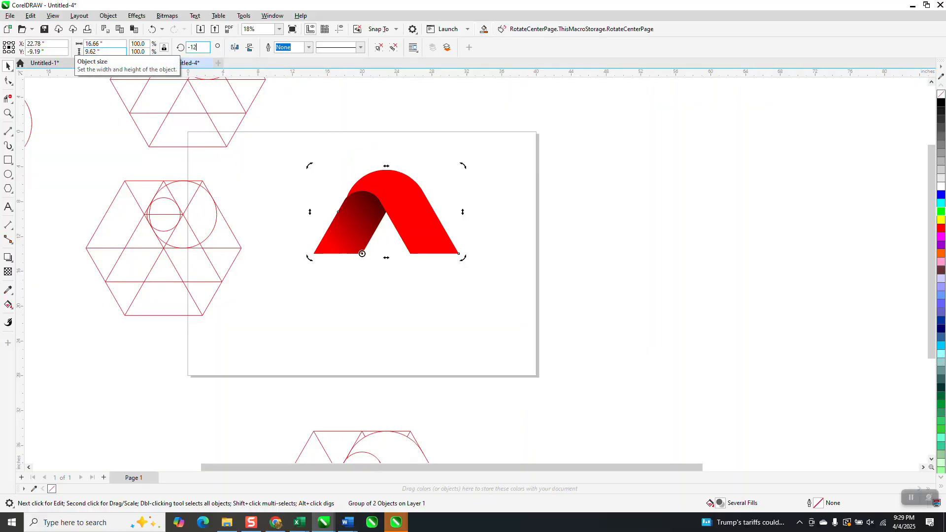
pyautogui.write('0')
pyautogui.press('Return')
pyautogui.hotkey('ctrl', 'r')
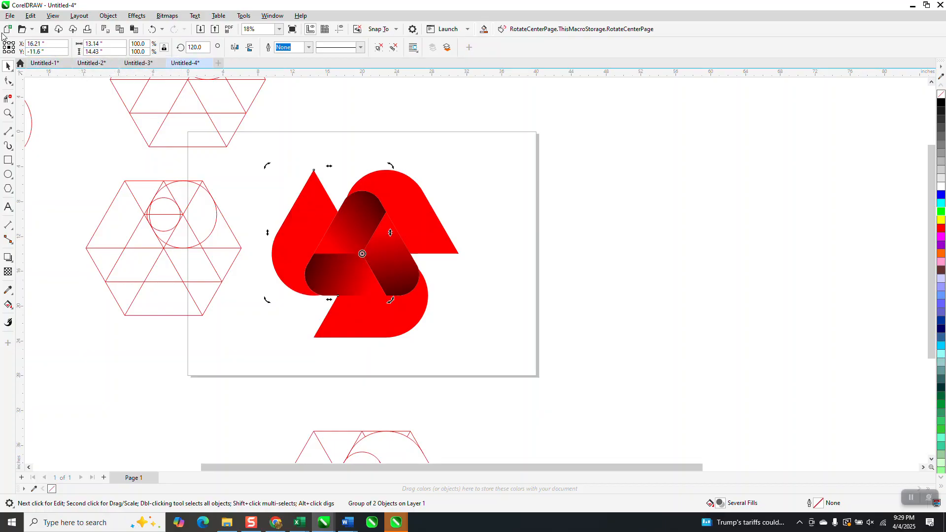
# Select all three rotated pieces, ungroup them, and clear the selection
pyautogui.moveTo(248, 157); pyautogui.dragTo(257, 259)
pyautogui.moveTo(561, 392); pyautogui.dragTo(562, 392)
pyautogui.click(108, 15)
pyautogui.moveTo(119, 183)
pyautogui.click(266, 206)
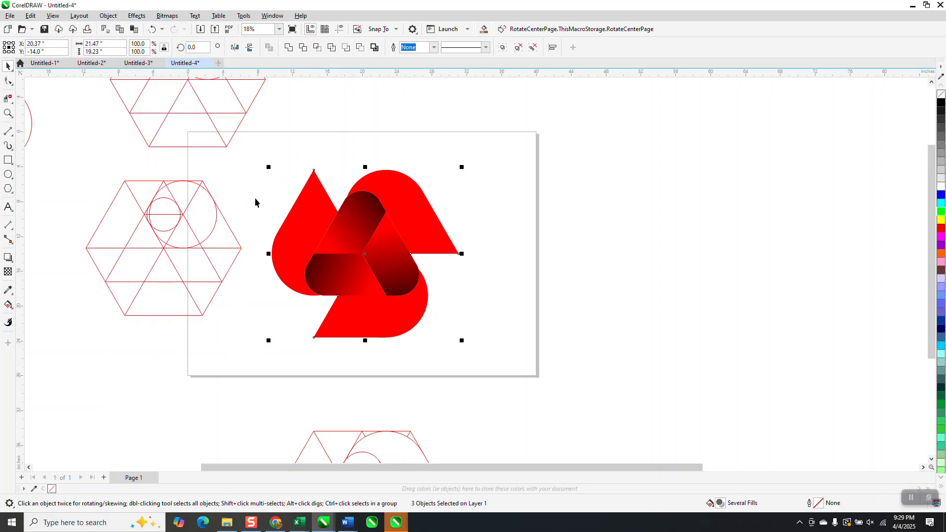
pyautogui.press('Escape')
# Recolour the gradient start of the lower-left shaded leg green
pyautogui.click(328, 274)
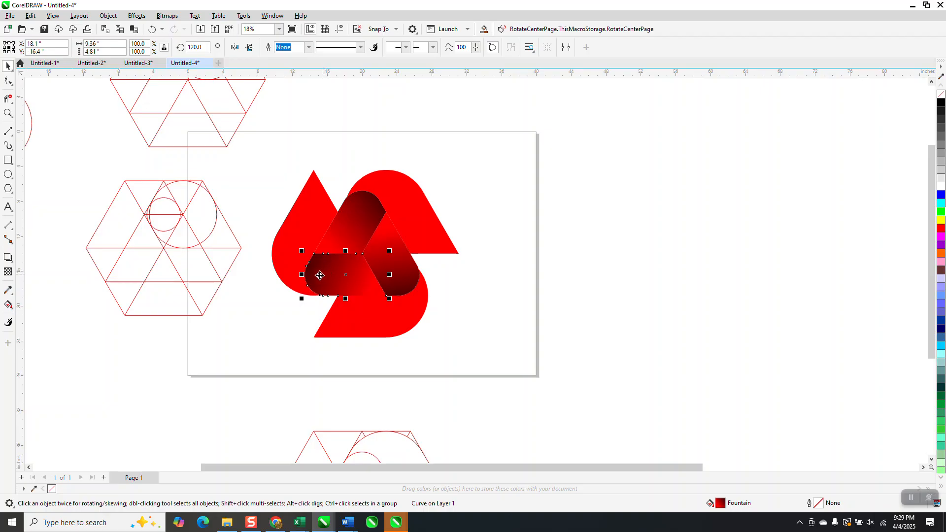
pyautogui.click(11, 308)
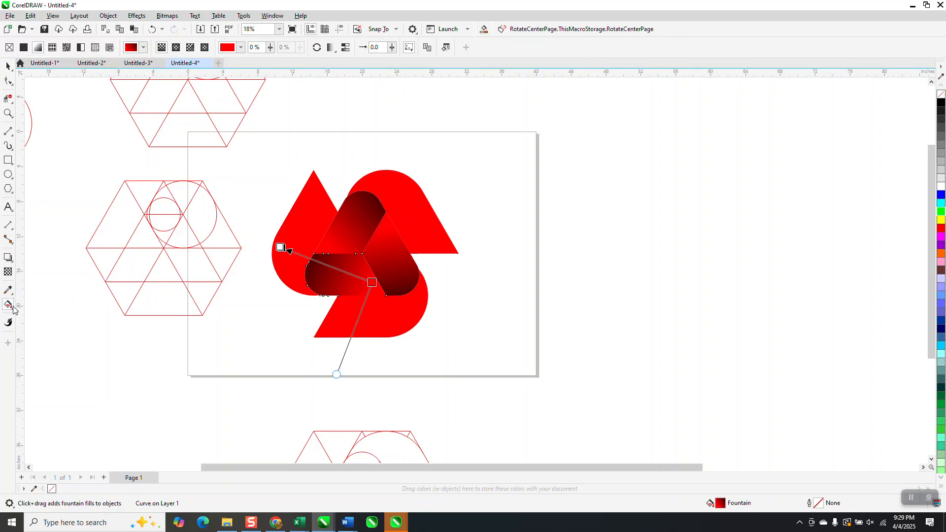
pyautogui.moveTo(940, 213); pyautogui.dragTo(373, 283)
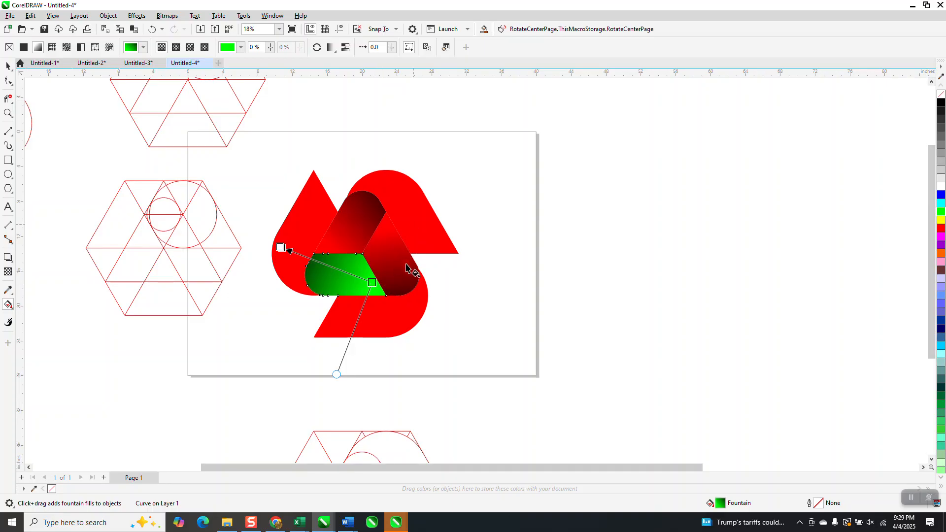
# Recolour the right shaded leg's gradient start blue after trying yellow, and shift both gradient end points downward
pyautogui.click(393, 254)
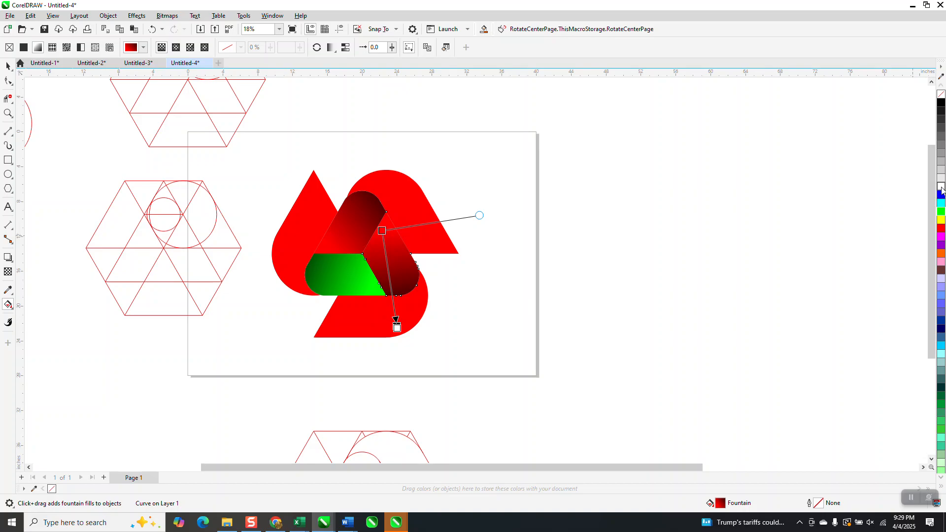
pyautogui.moveTo(942, 222); pyautogui.dragTo(385, 230)
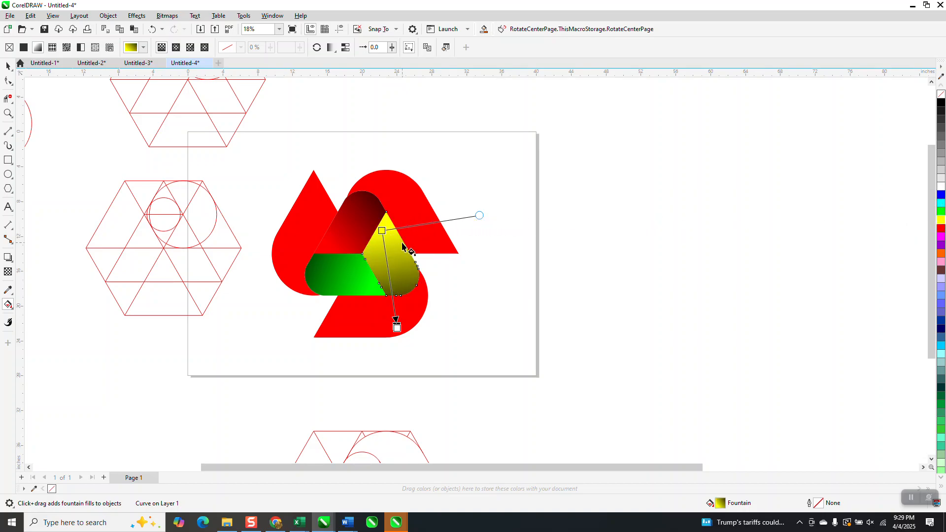
pyautogui.moveTo(941, 197); pyautogui.dragTo(382, 231)
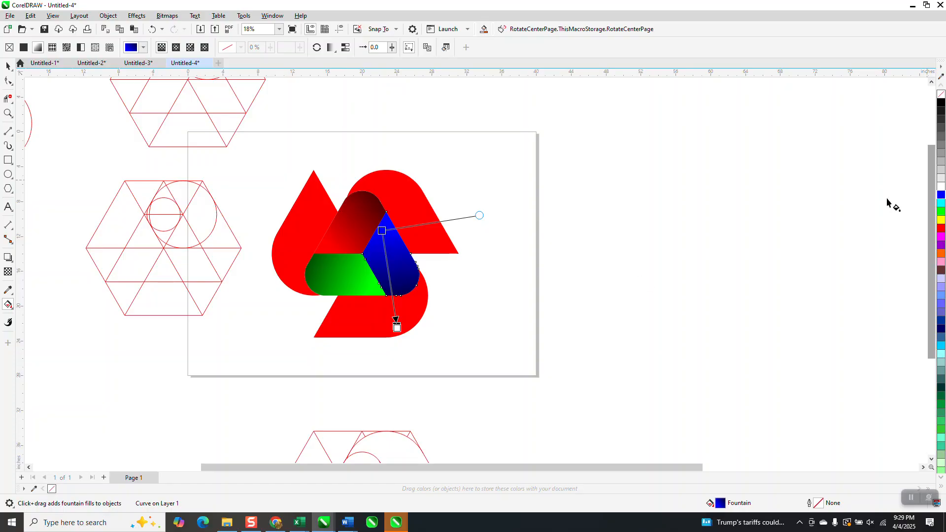
pyautogui.moveTo(396, 329); pyautogui.dragTo(418, 345)
pyautogui.moveTo(382, 230); pyautogui.dragTo(386, 251)
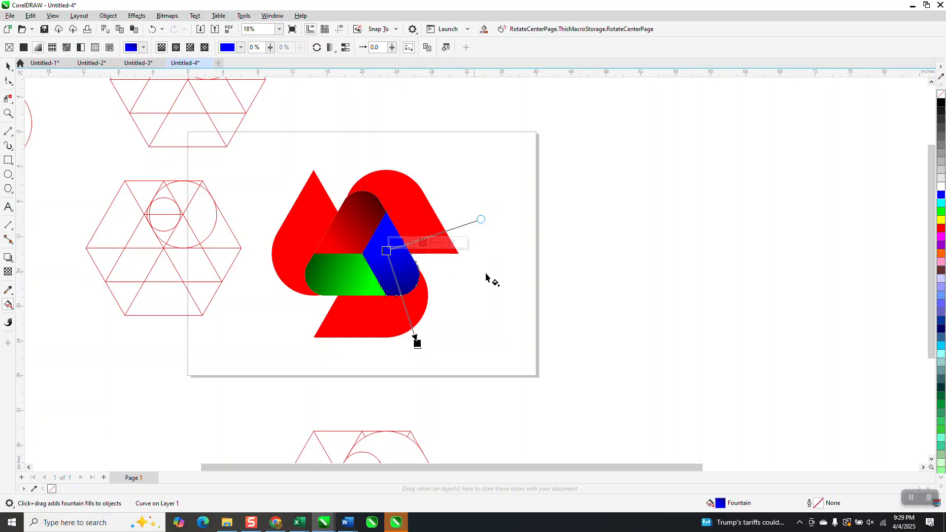
# Fill the left outer band green and the lower outer band blue, trying cyan on the lower one first
pyautogui.click(8, 66)
pyautogui.click(774, 227)
pyautogui.click(305, 222)
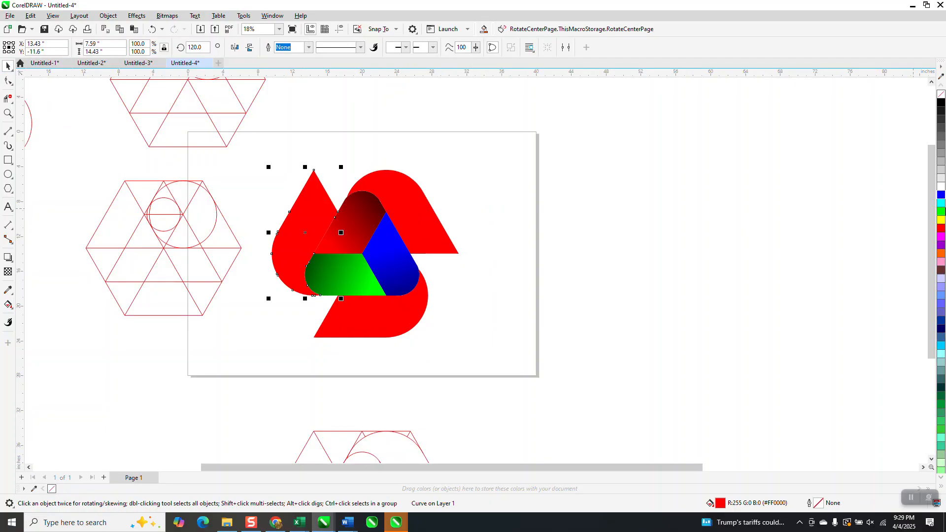
pyautogui.click(942, 213)
pyautogui.click(385, 314)
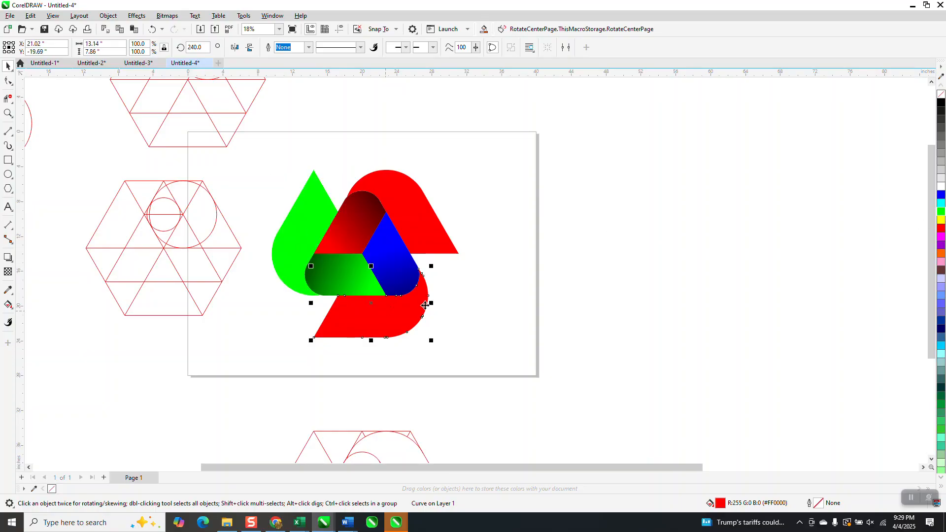
pyautogui.click(942, 204)
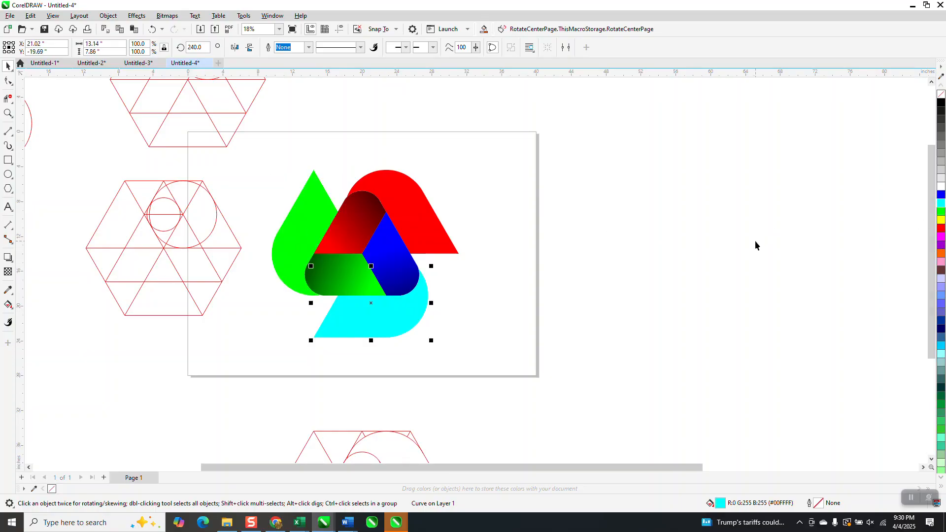
pyautogui.click(941, 195)
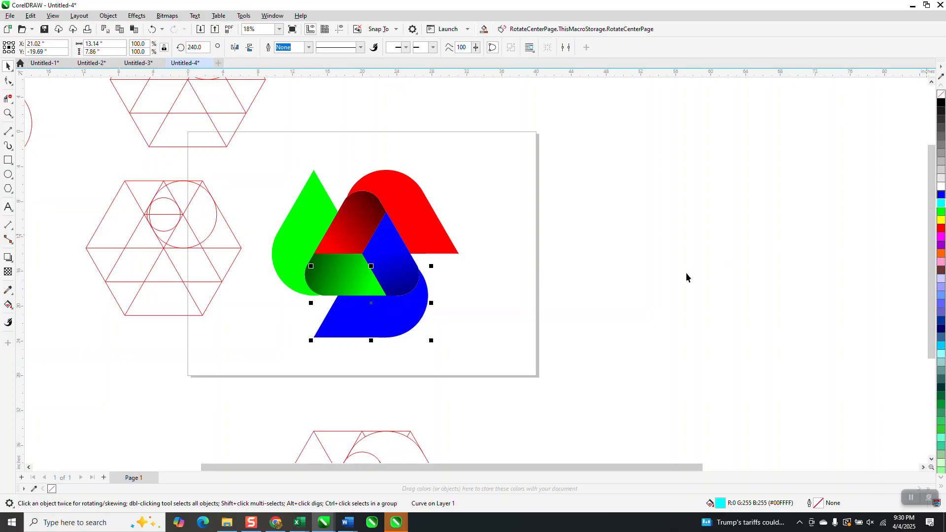
# Group all the parts of the coloured logo and move it off the page to the right
pyautogui.scroll(-1, 685, 276)
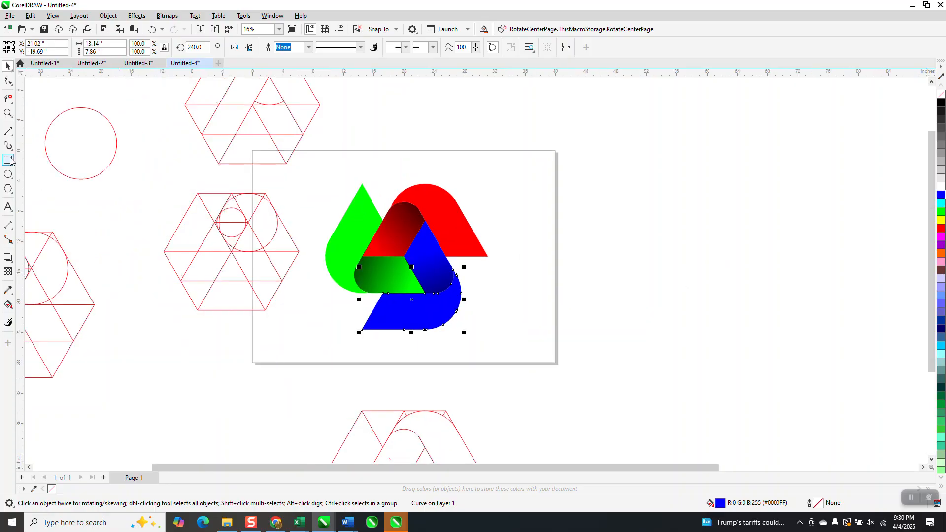
pyautogui.moveTo(320, 160); pyautogui.dragTo(610, 387)
pyautogui.hotkey('ctrl', 'g')
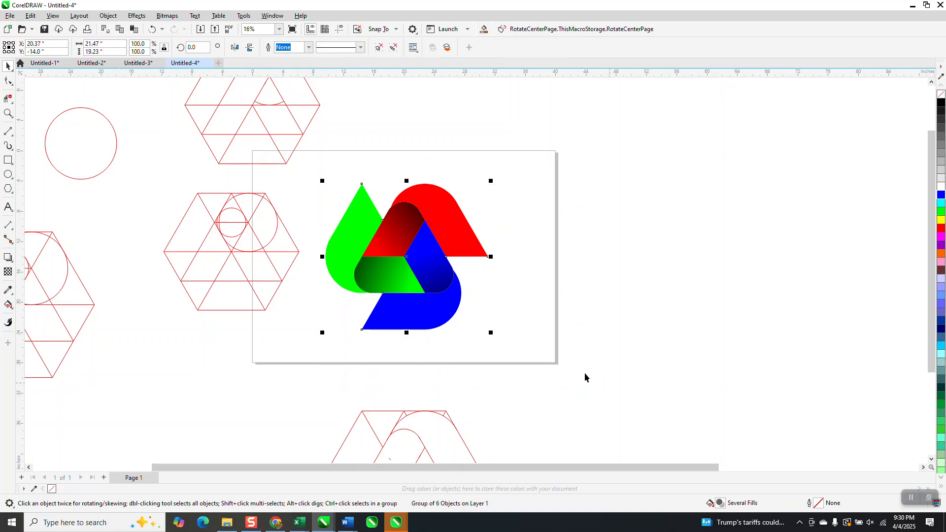
pyautogui.moveTo(400, 252); pyautogui.dragTo(685, 234)
# Draw a rectangle about 26.35 by 25.18 inches around the logo, fill it black, and send it behind the logo
pyautogui.click(11, 161)
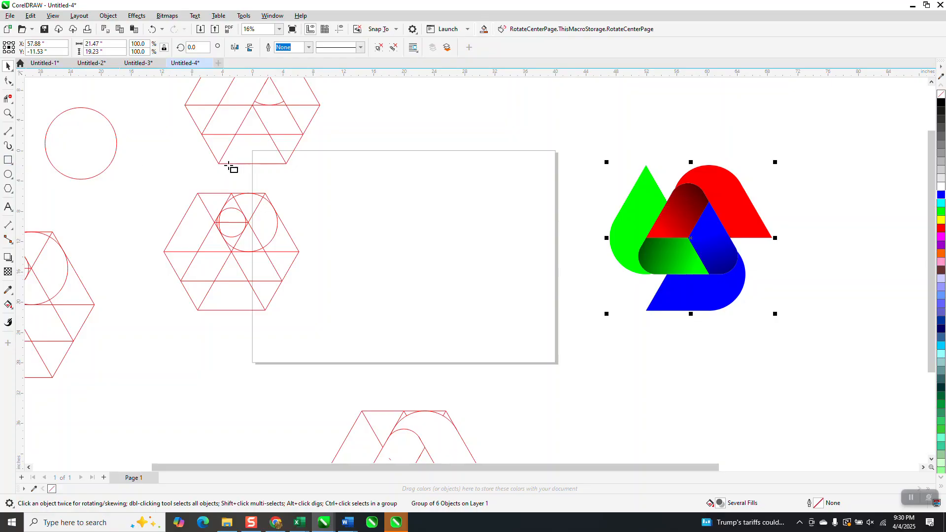
pyautogui.moveTo(586, 148)
pyautogui.mouseDown()
pyautogui.moveTo(618, 233)
pyautogui.moveTo(785, 339)
pyautogui.mouseUp()
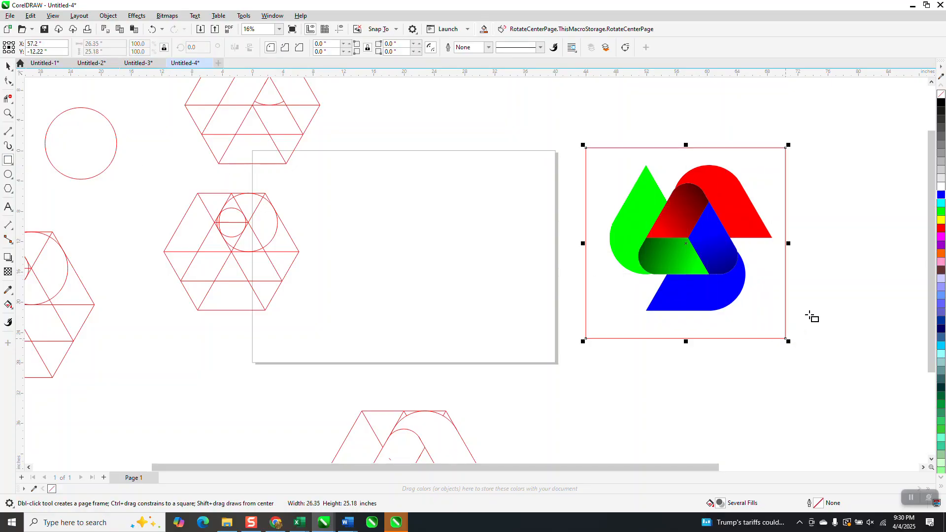
pyautogui.click(942, 105)
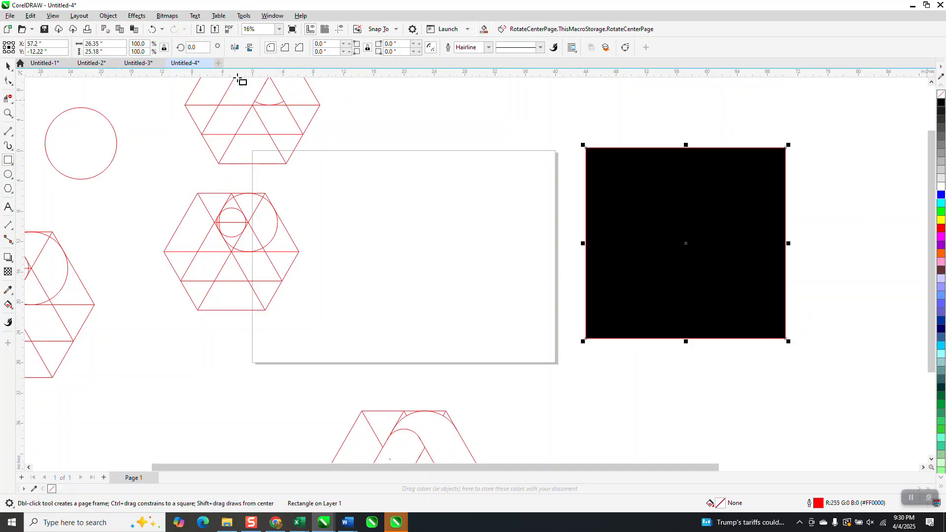
pyautogui.click(108, 15)
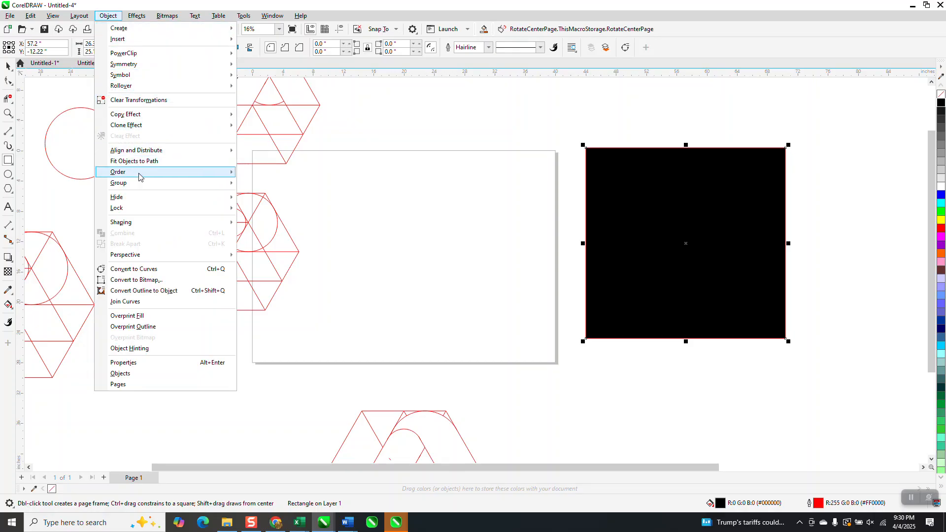
pyautogui.moveTo(140, 173)
pyautogui.click(252, 185)
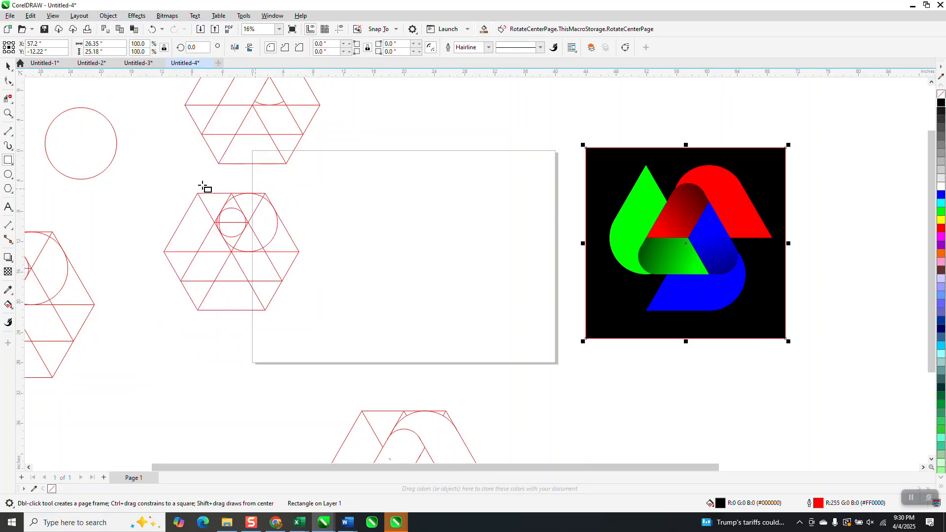
# Select the logo on the black background and ungroup it
pyautogui.click(9, 113)
pyautogui.moveTo(620, 153); pyautogui.dragTo(788, 325)
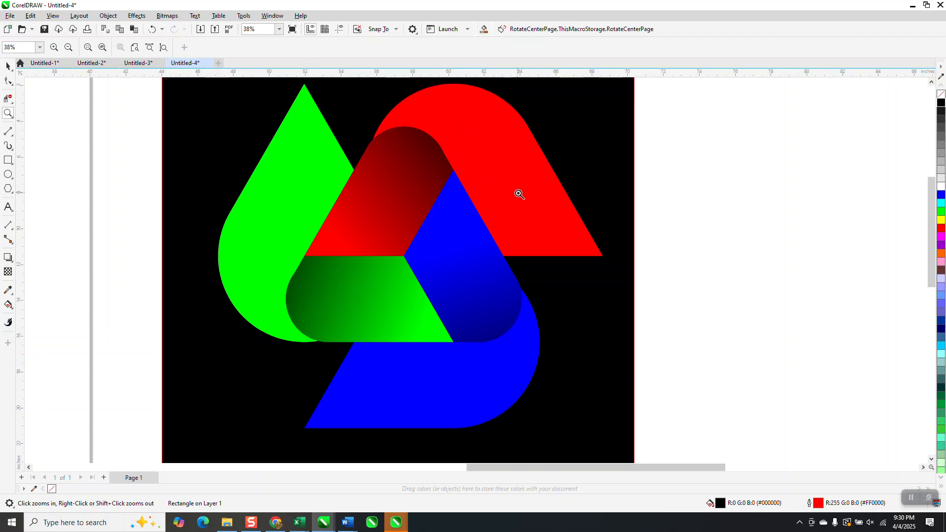
pyautogui.scroll(-1, 518, 201)
pyautogui.scroll(-1, 518, 201)
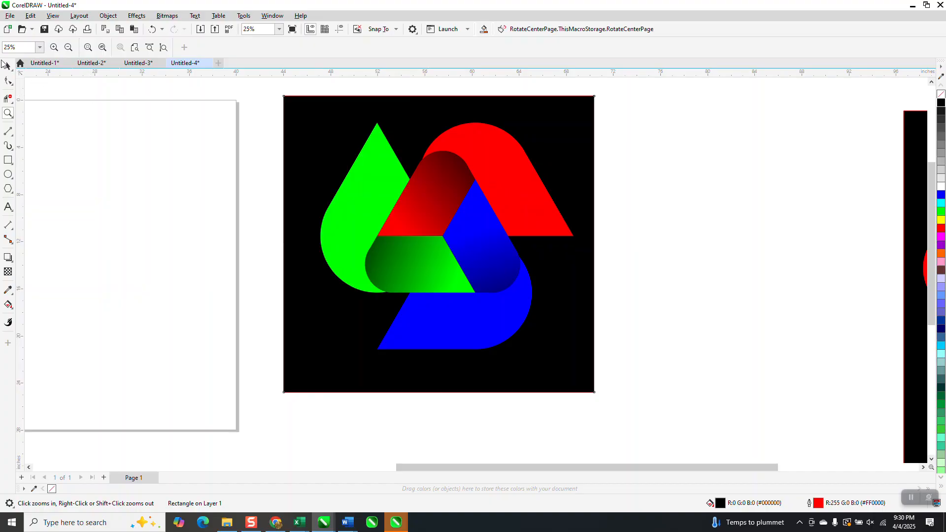
pyautogui.click(6, 66)
pyautogui.click(521, 186)
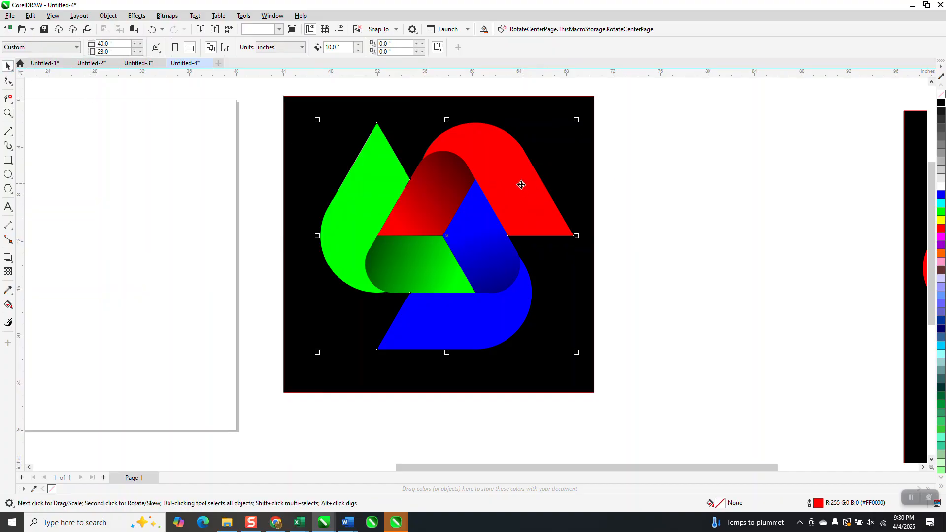
pyautogui.click(110, 16)
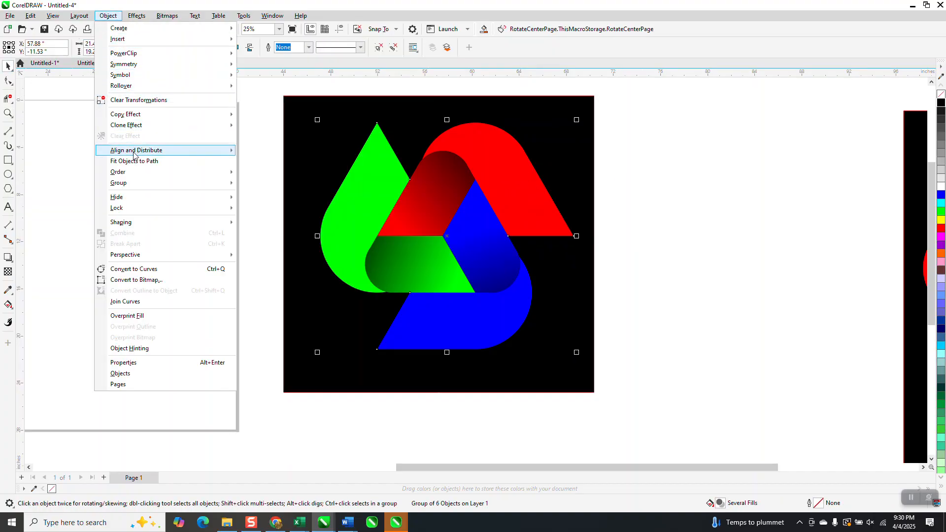
pyautogui.click(252, 194)
# Apply a diagonal linear fountain fill to the upper red band, with red at both ends
pyautogui.click(516, 188)
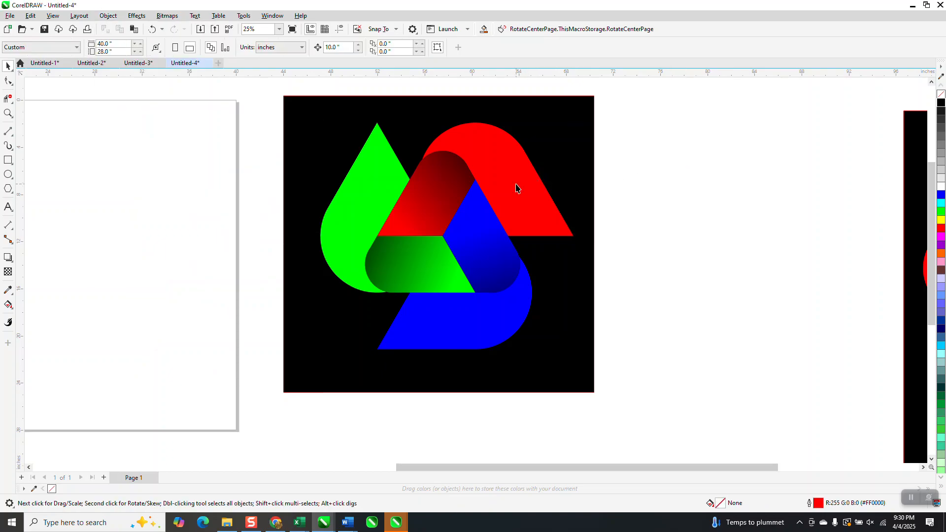
pyautogui.click(9, 306)
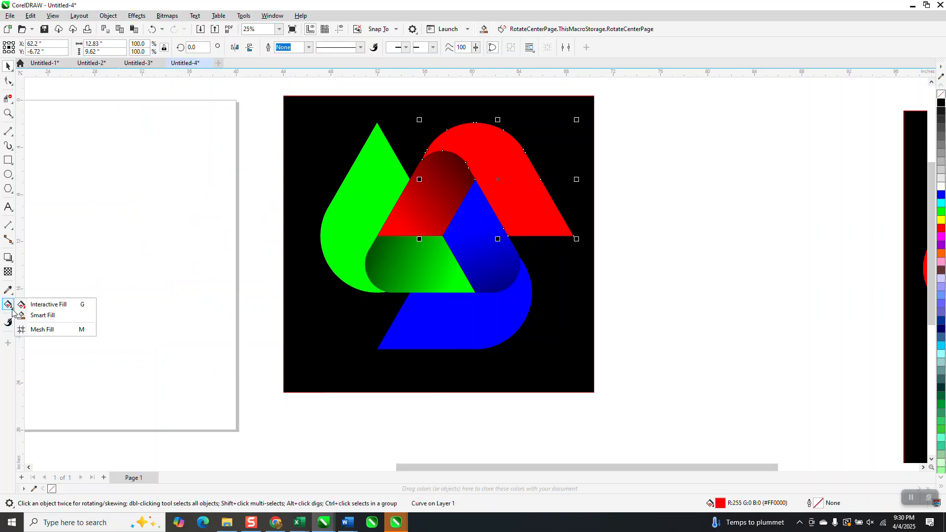
pyautogui.click(82, 309)
pyautogui.moveTo(542, 219); pyautogui.dragTo(443, 312)
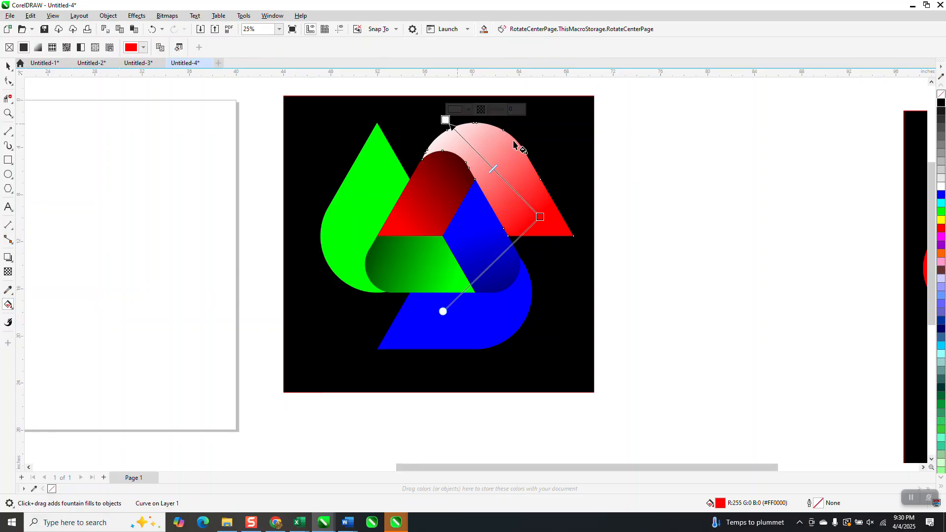
pyautogui.moveTo(723, 213); pyautogui.dragTo(446, 121)
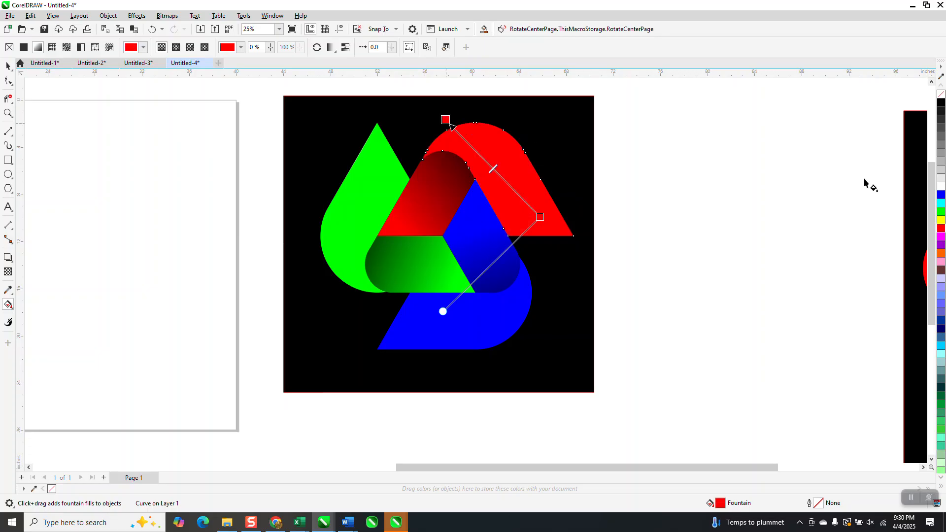
# Add a white colour stop midway along the upper band's gradient and pull both red ends closer to it
pyautogui.moveTo(941, 187); pyautogui.dragTo(483, 156)
pyautogui.moveTo(539, 214); pyautogui.dragTo(510, 180)
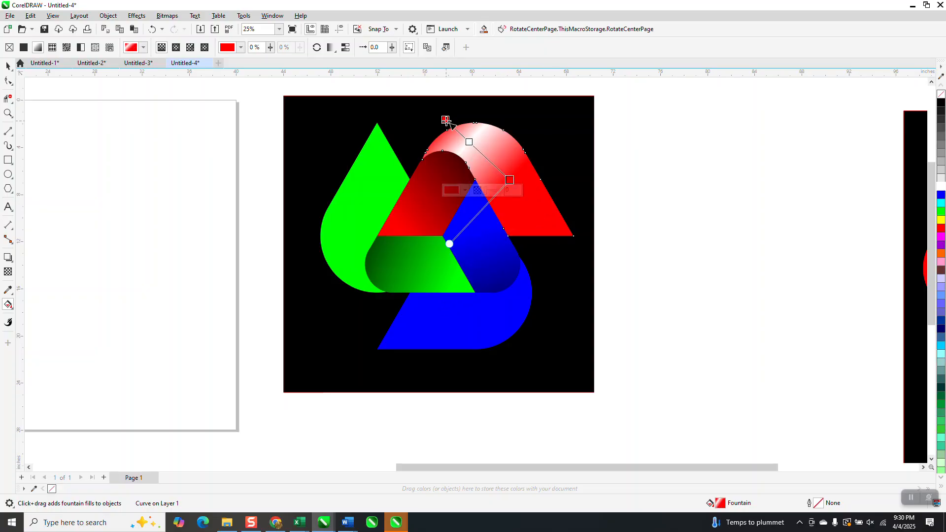
pyautogui.moveTo(445, 120); pyautogui.dragTo(450, 124)
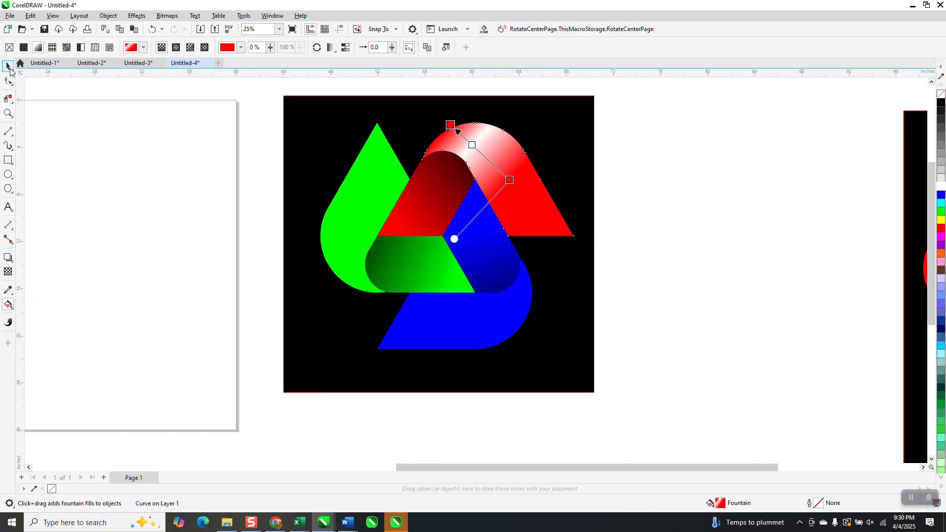
pyautogui.click(715, 169)
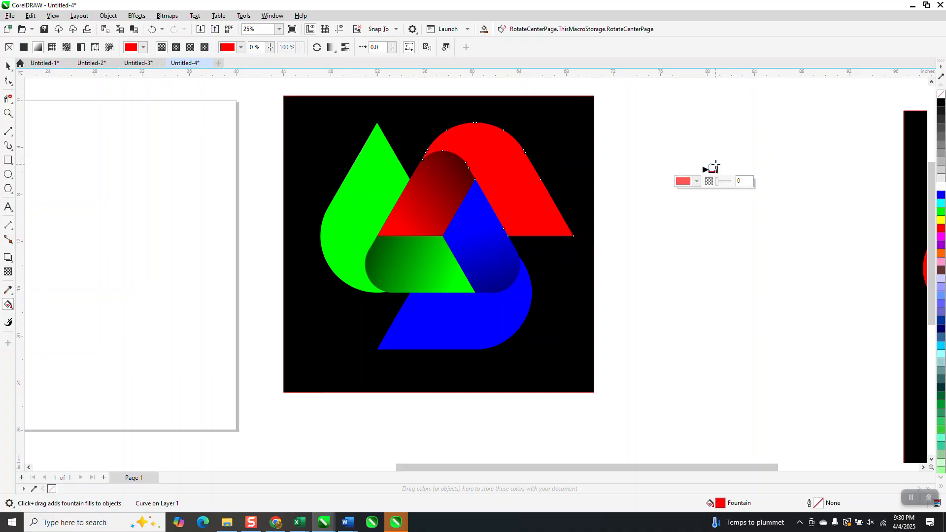
# Undo the last fill change on the upper red band, and delete the two green and two blue pieces
pyautogui.click(152, 29)
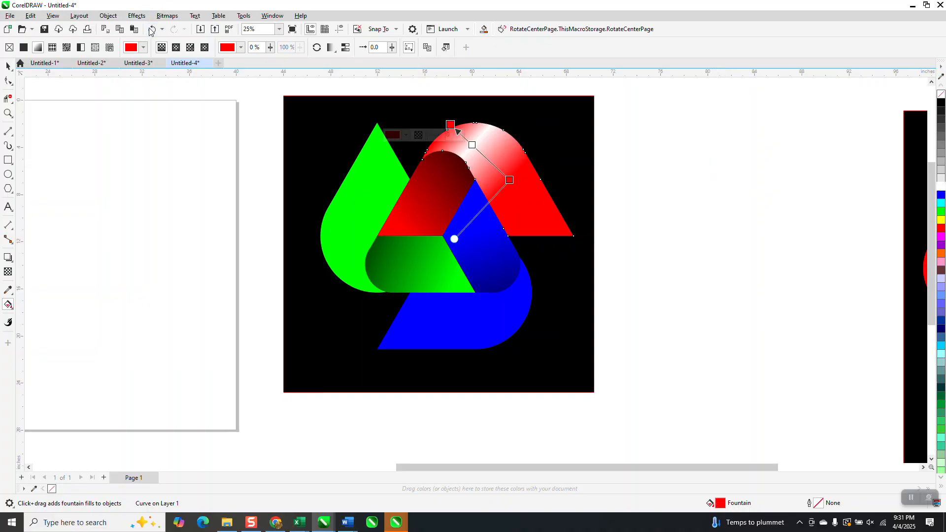
pyautogui.click(7, 66)
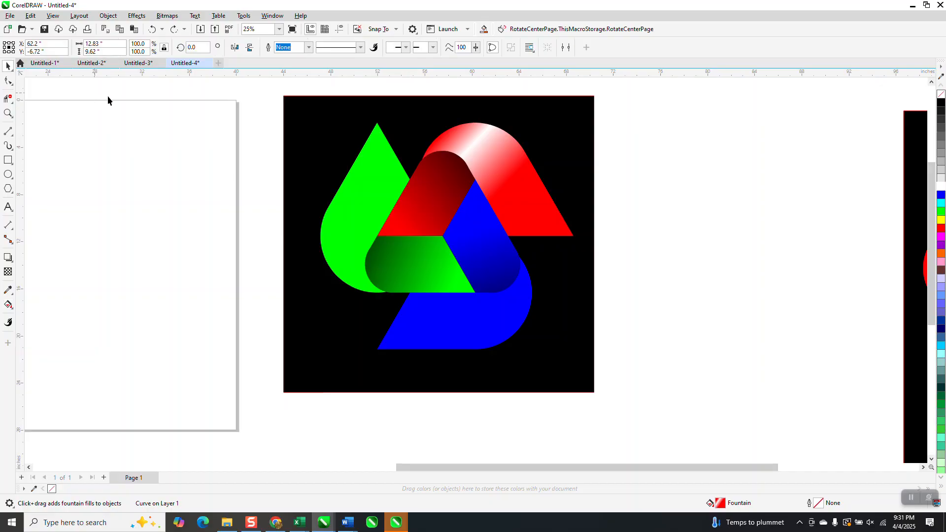
pyautogui.click(370, 216)
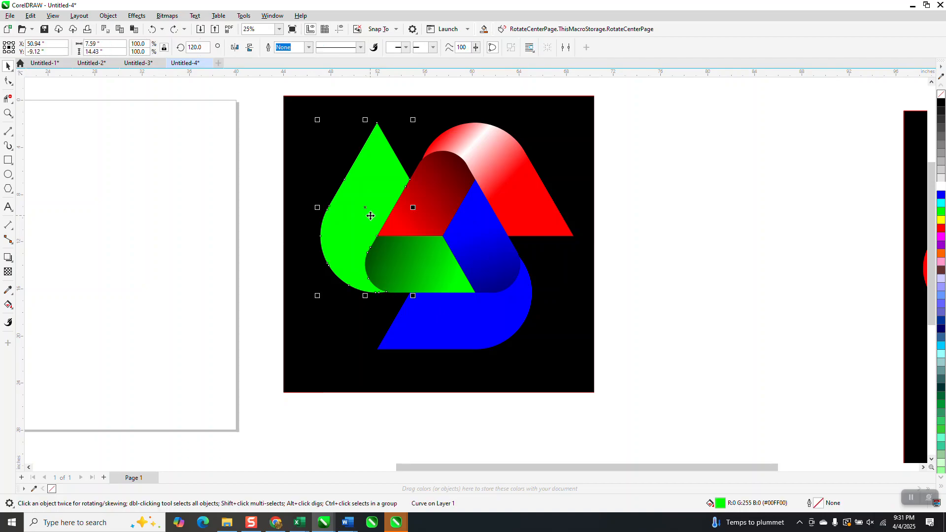
pyautogui.press('Delete')
pyautogui.click(433, 258)
pyautogui.press('Delete')
pyautogui.click(475, 266)
pyautogui.press('Delete')
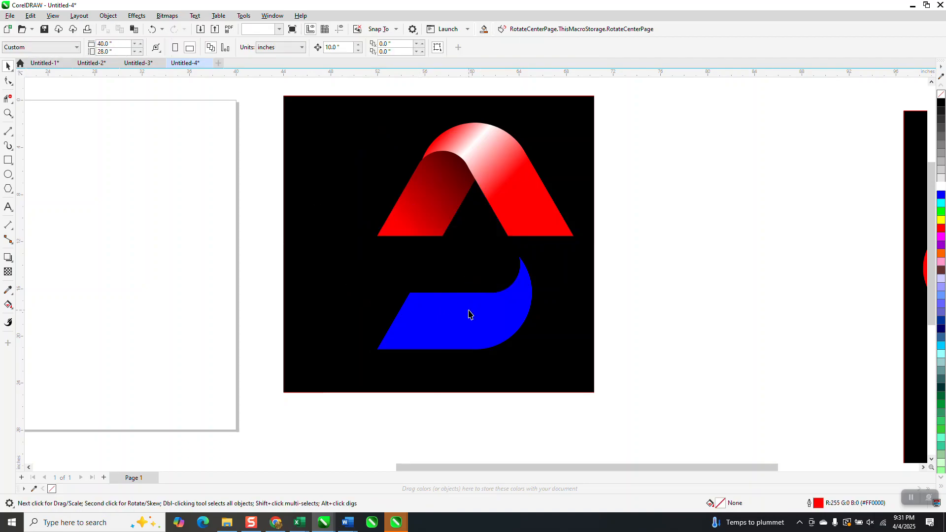
pyautogui.click(470, 314)
pyautogui.press('Delete')
# Group the two remaining red pieces and move the group 40 inches left, from the black square onto the page
pyautogui.moveTo(628, 162); pyautogui.dragTo(351, 275)
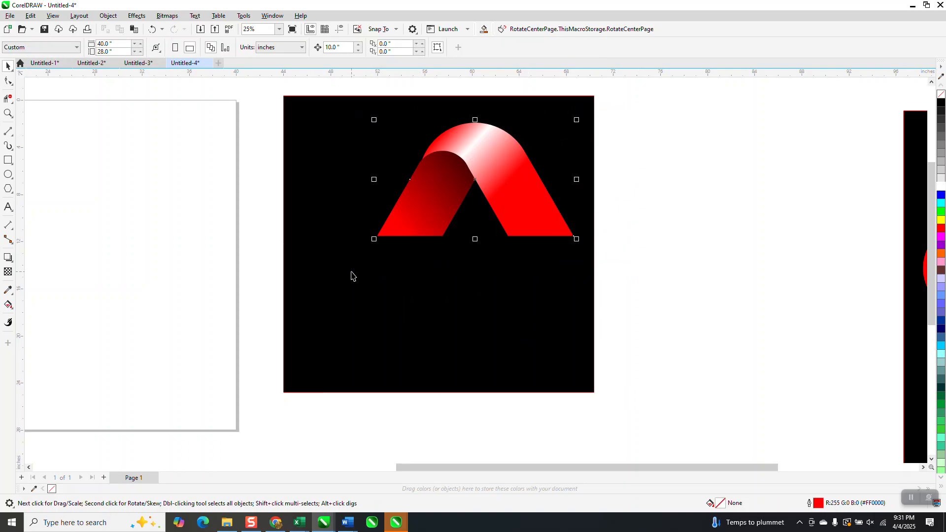
pyautogui.scroll(-3, 562, 316)
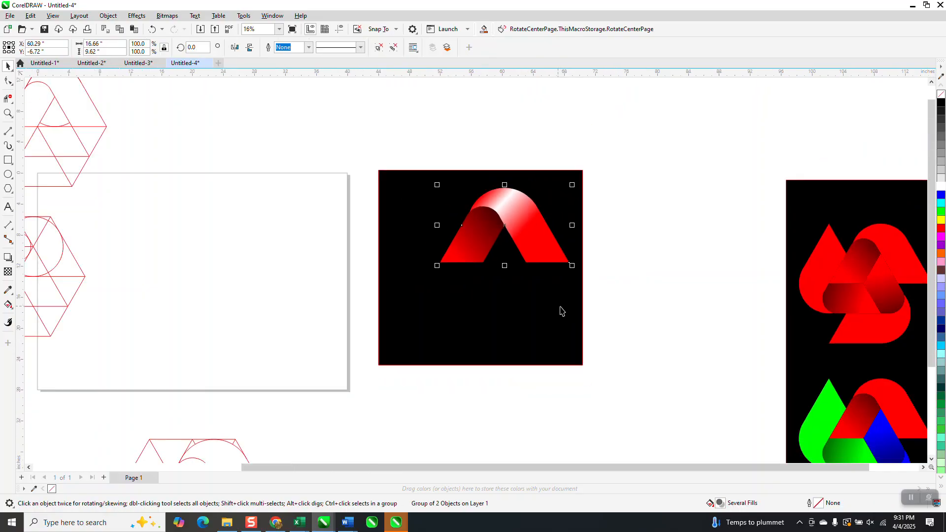
pyautogui.press('Left')
pyautogui.press('Left')
pyautogui.press('Left')
pyautogui.press('Left')
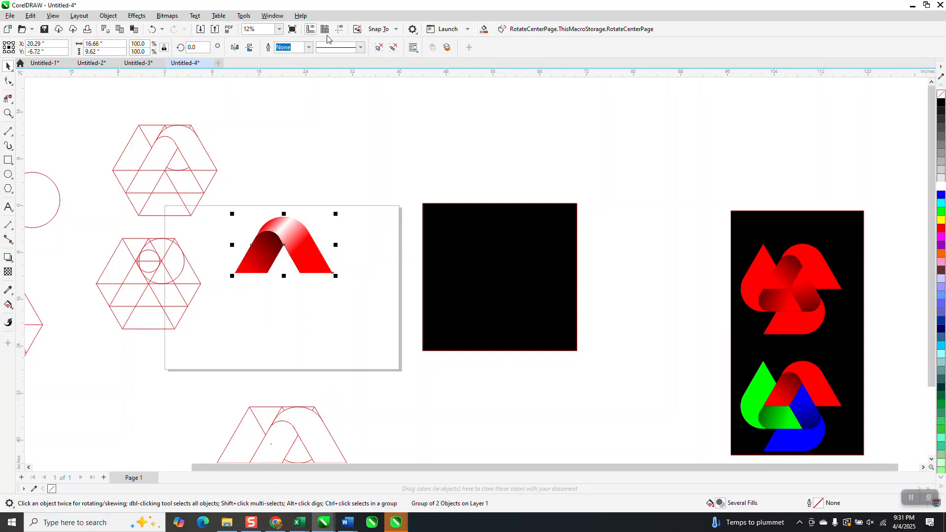
# Show the guidelines and move the red group so the dark band's lower inner corner snaps to their intersection
pyautogui.click(340, 29)
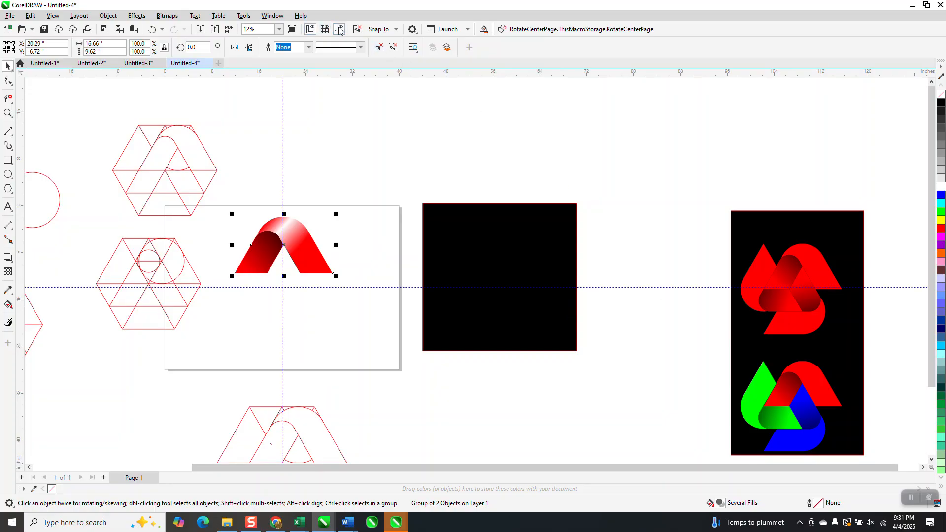
pyautogui.click(7, 114)
pyautogui.moveTo(401, 328); pyautogui.dragTo(400, 328)
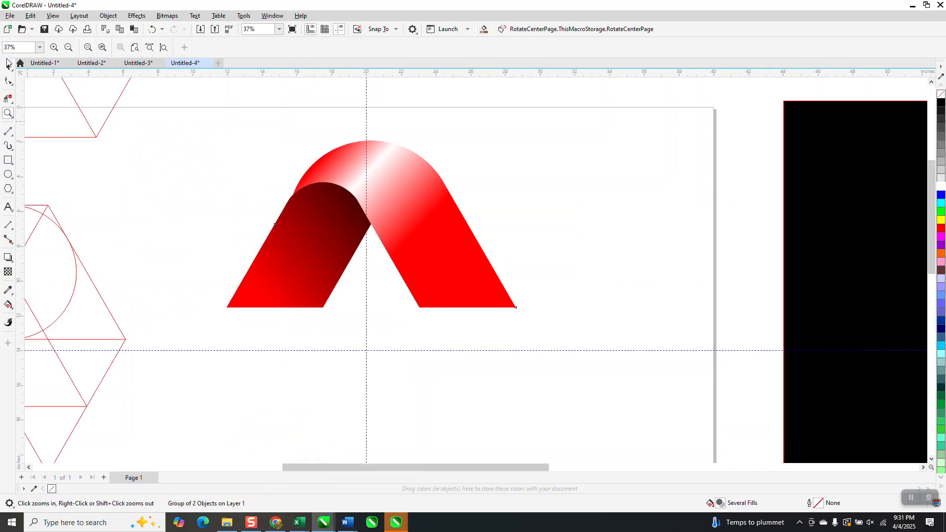
pyautogui.click(10, 68)
pyautogui.moveTo(322, 307); pyautogui.dragTo(366, 351)
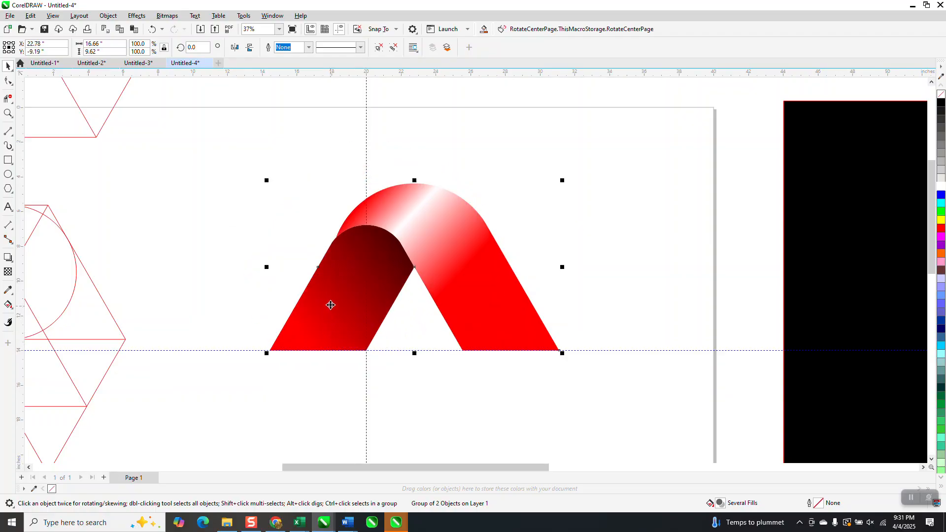
# Set the red group's rotation centre at the guideline intersection and create a copy rotated by -210 degrees
pyautogui.scroll(-2, 348, 219)
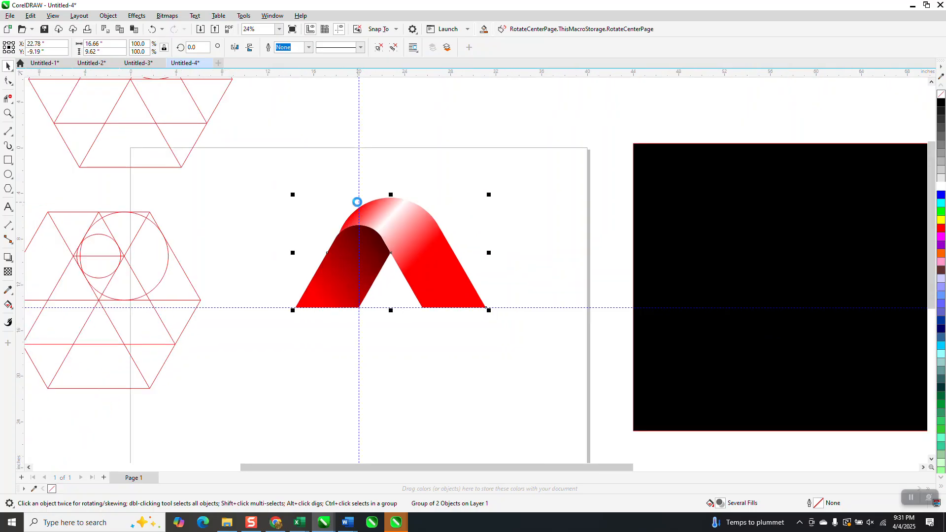
pyautogui.click(425, 226)
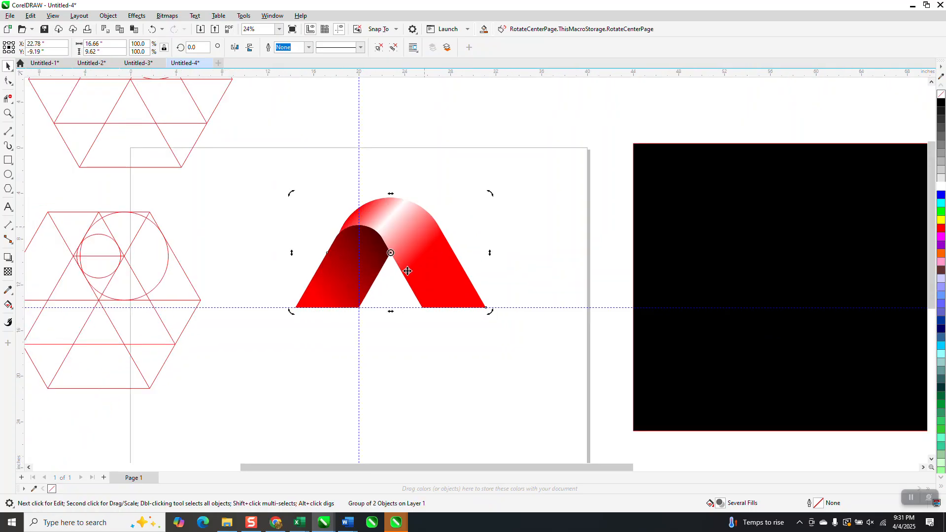
pyautogui.moveTo(391, 253); pyautogui.dragTo(361, 308)
pyautogui.click(401, 229)
pyautogui.click(195, 48)
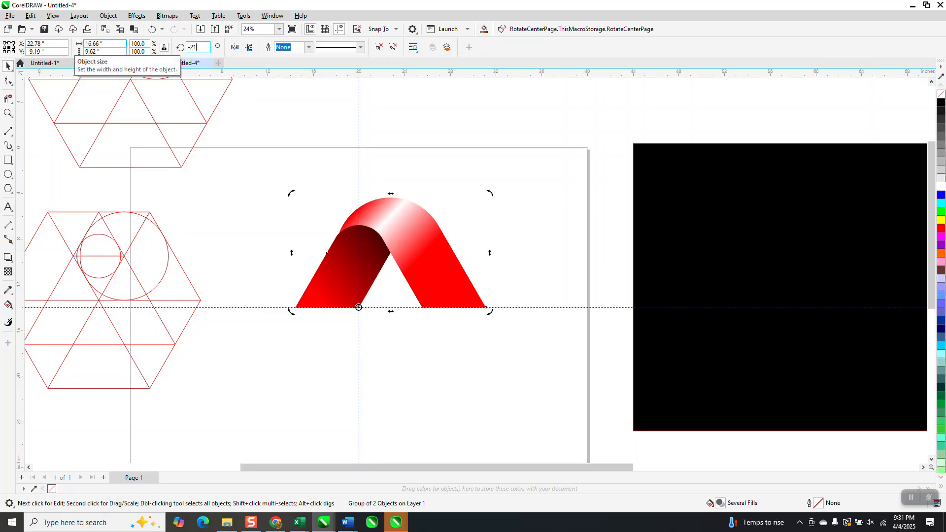
pyautogui.write('-210')
pyautogui.press('Return')
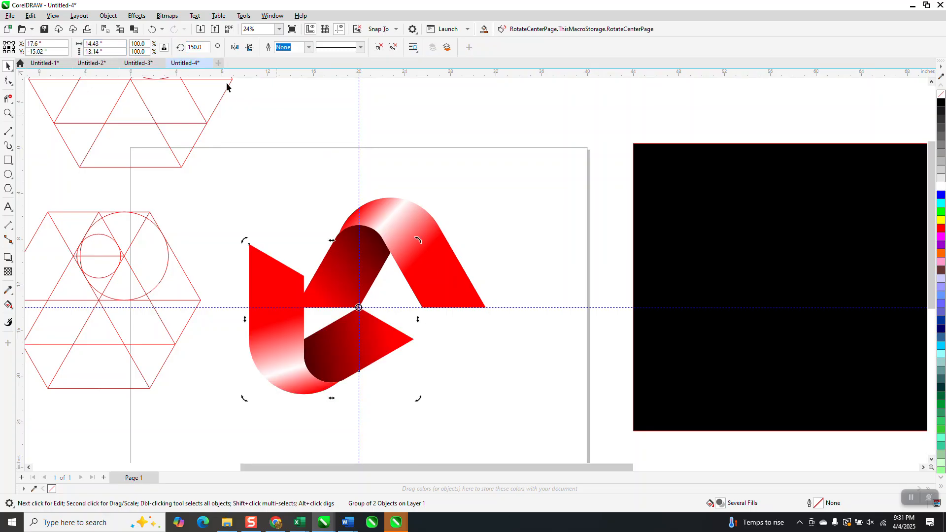
# Set the copied group's rotation angle to -120 degrees about the guideline intersection
pyautogui.click(201, 46)
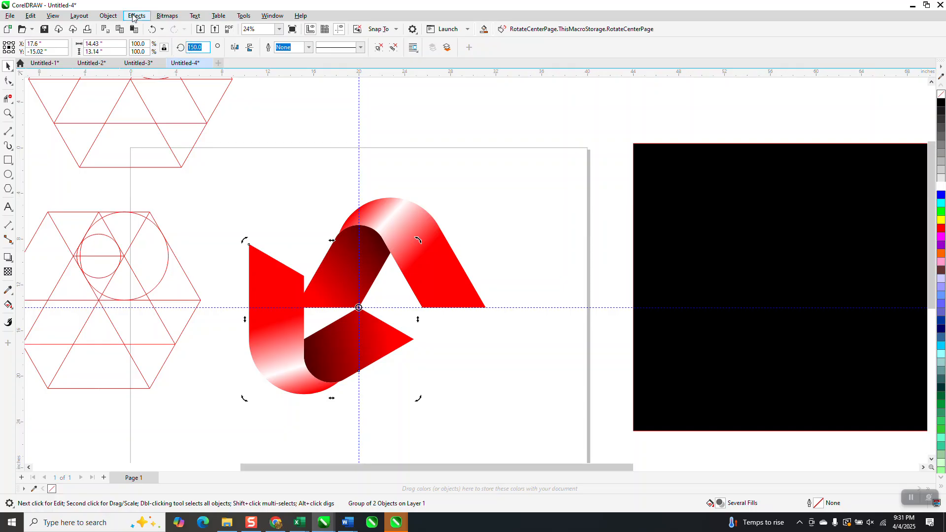
pyautogui.write('-120')
pyautogui.press('Return')
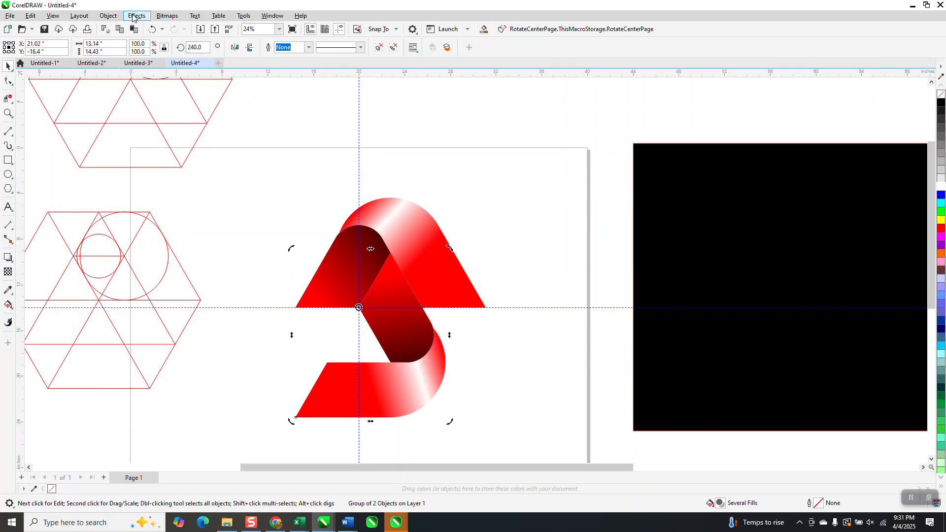
# Create another copy of the lower red group with its rotation set to -240 degrees, completing the triangular logo
pyautogui.hotkey('ctrl', 'd')
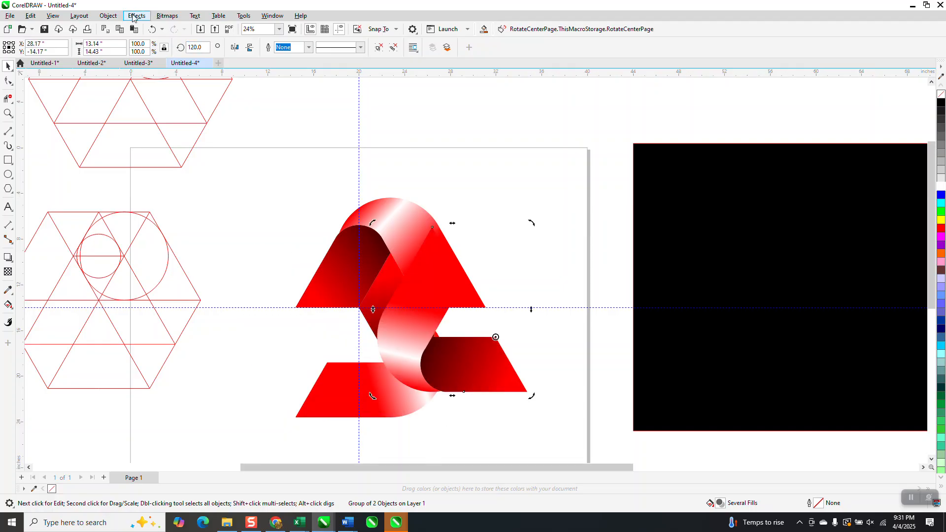
pyautogui.press('Delete')
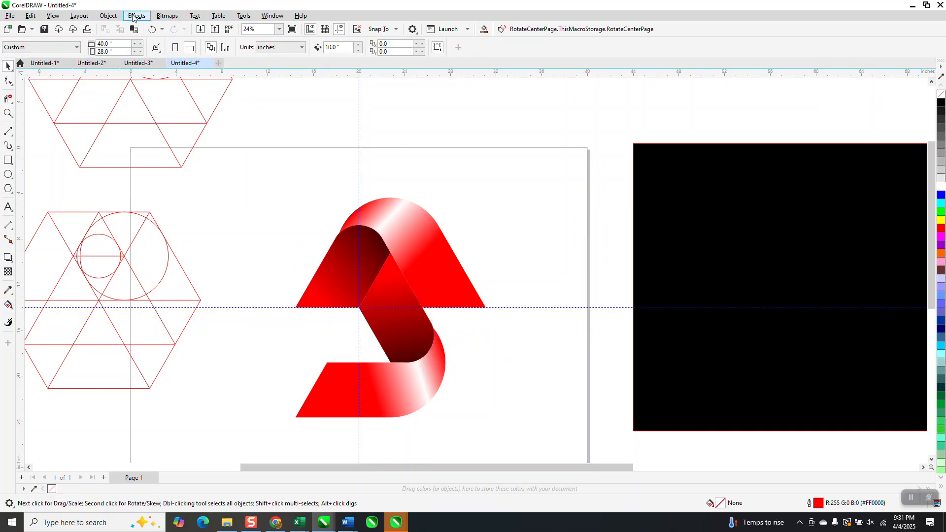
pyautogui.click(424, 332)
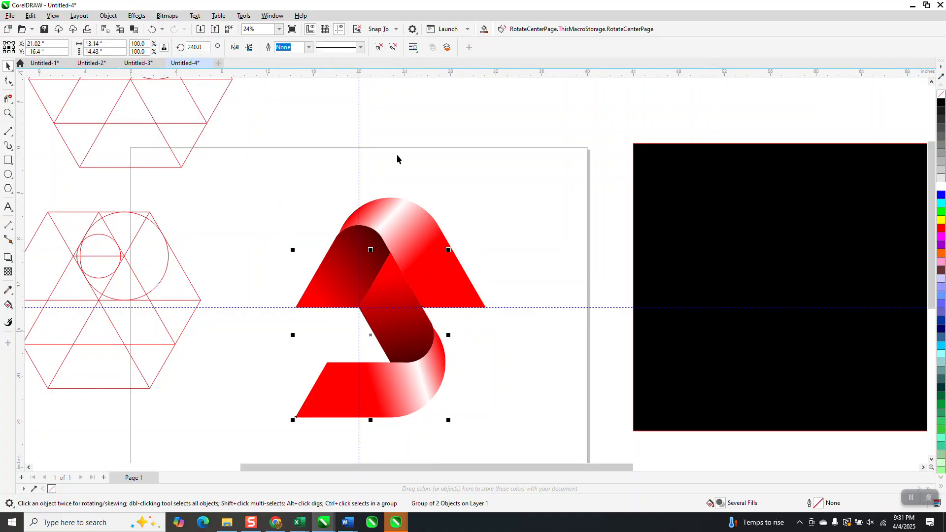
pyautogui.doubleClick(197, 48)
pyautogui.write('-240')
pyautogui.press('Return')
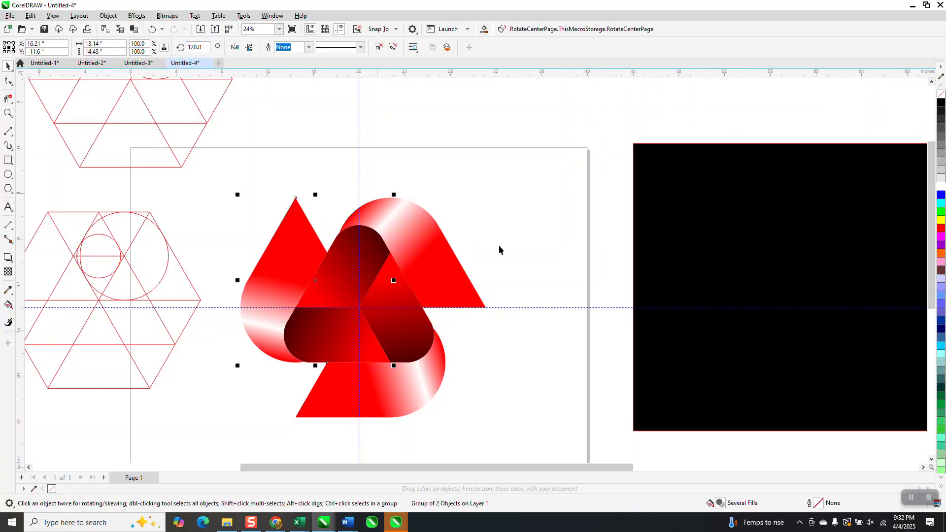
# Select the three red groups of the logo, fully ungroup them, and clear the selection
pyautogui.click(521, 221)
pyautogui.click(344, 328)
pyautogui.moveTo(221, 167); pyautogui.dragTo(565, 476)
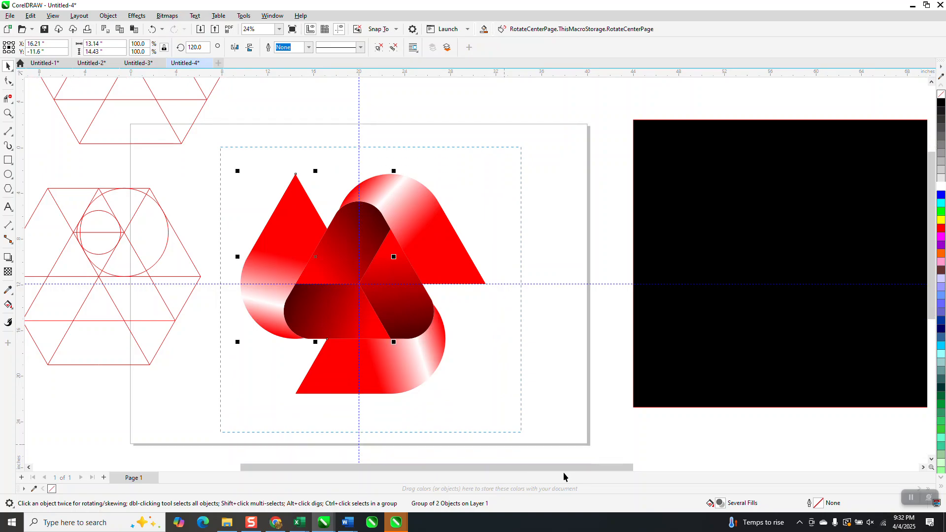
pyautogui.click(118, 18)
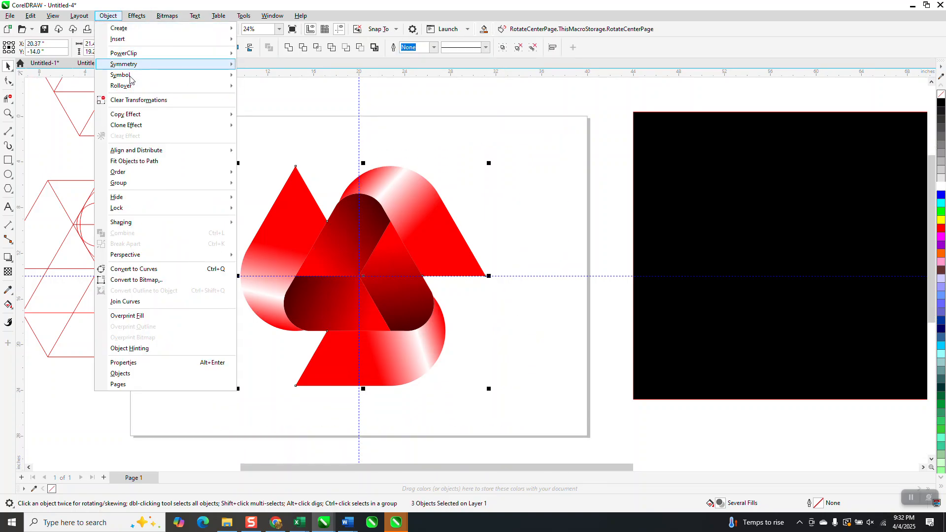
pyautogui.moveTo(137, 184)
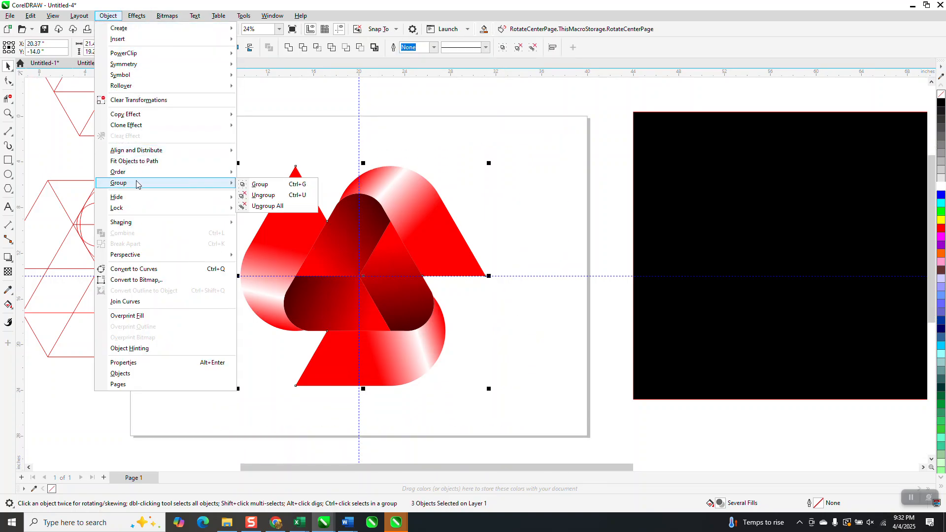
pyautogui.click(266, 206)
pyautogui.click(258, 168)
# Recolour both red end stops of the left outer band's gradient to green
pyautogui.click(277, 232)
pyautogui.click(13, 310)
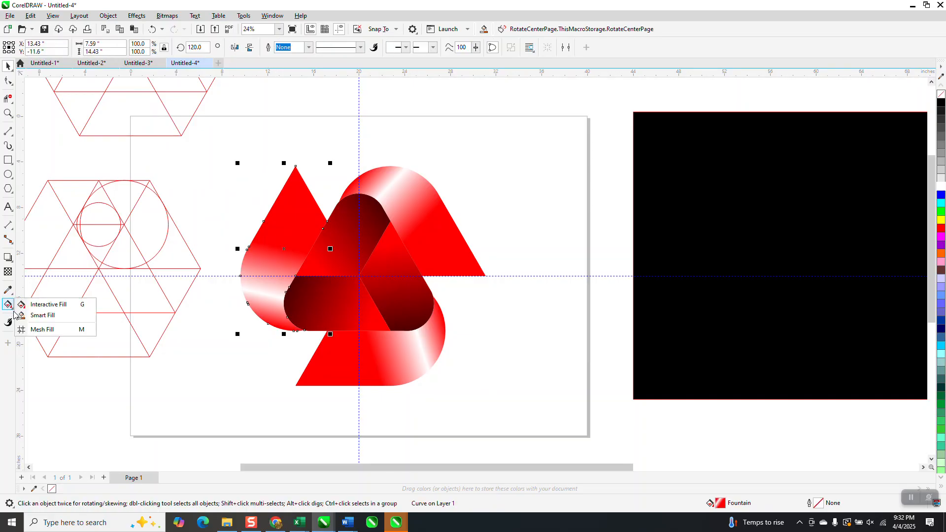
pyautogui.click(45, 305)
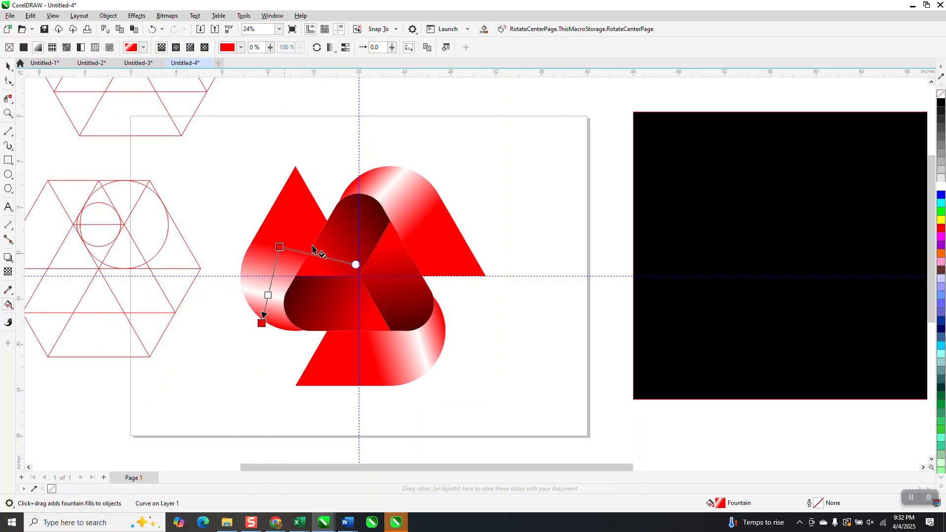
pyautogui.moveTo(916, 224); pyautogui.dragTo(280, 247)
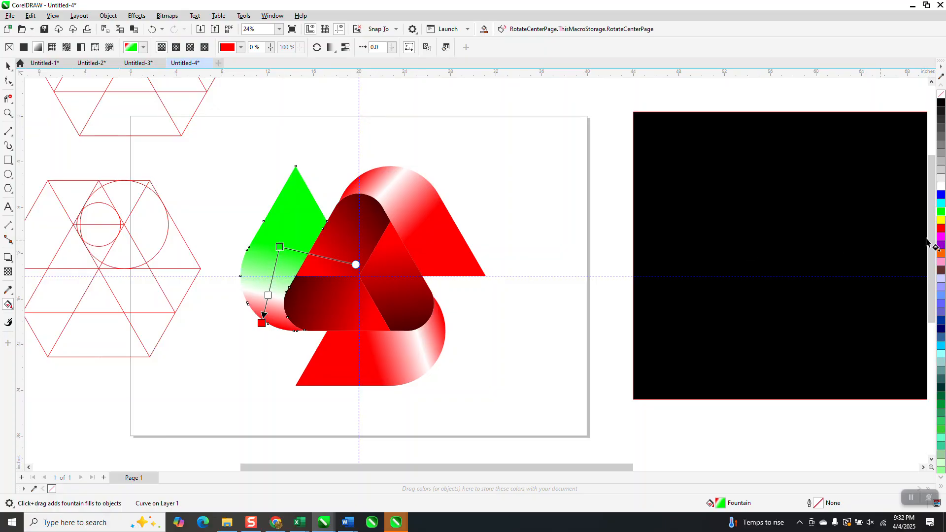
pyautogui.moveTo(941, 212); pyautogui.dragTo(262, 323)
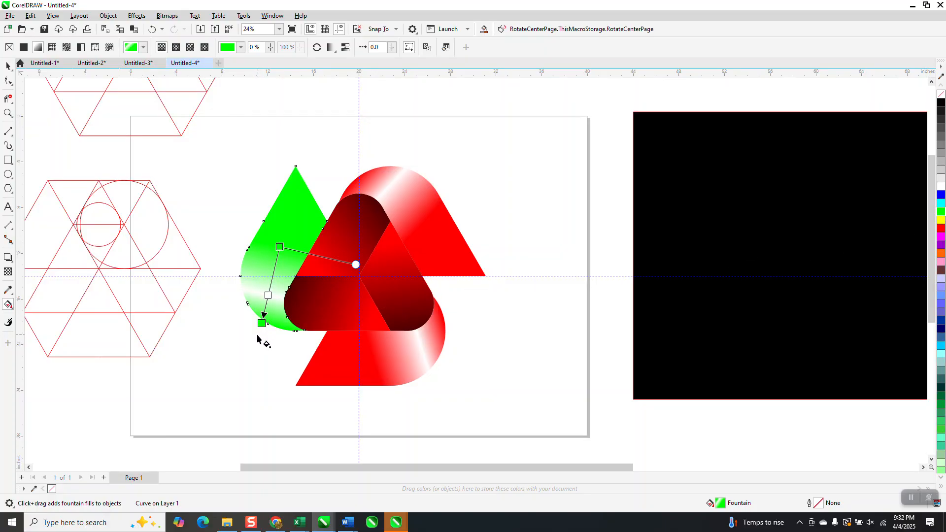
# Recolour both red end stops of the lower outer band's gradient to blue
pyautogui.click(387, 360)
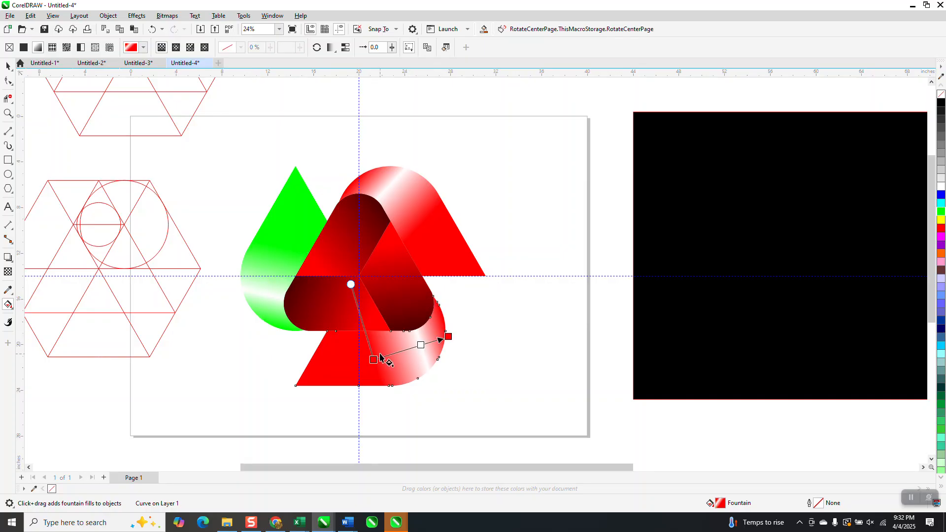
pyautogui.moveTo(942, 194); pyautogui.dragTo(449, 338)
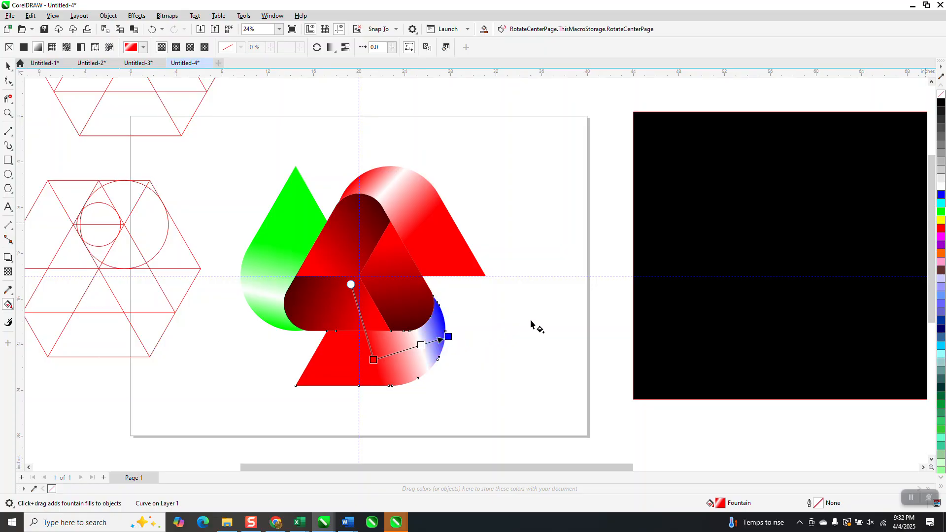
pyautogui.moveTo(942, 197); pyautogui.dragTo(373, 360)
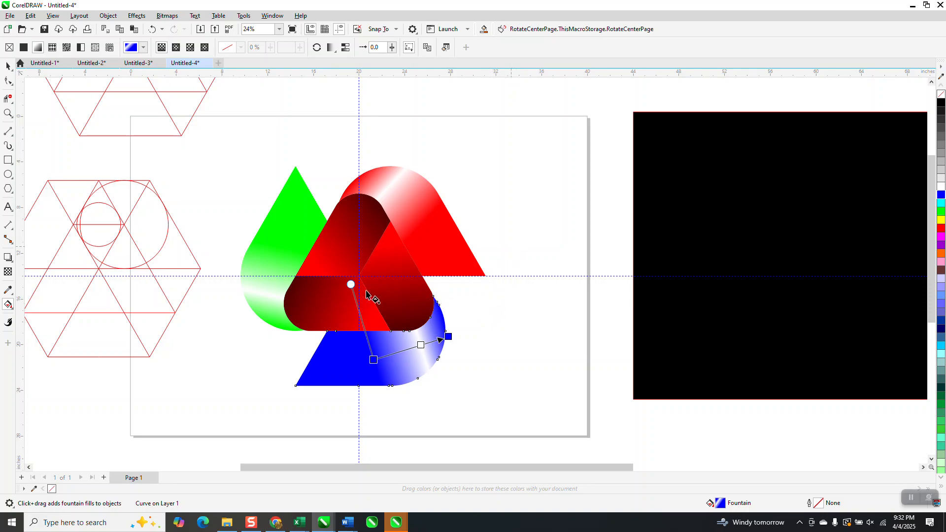
# Replace the red gradient stop with green on the lower inner band and with blue on the right inner band
pyautogui.click(345, 252)
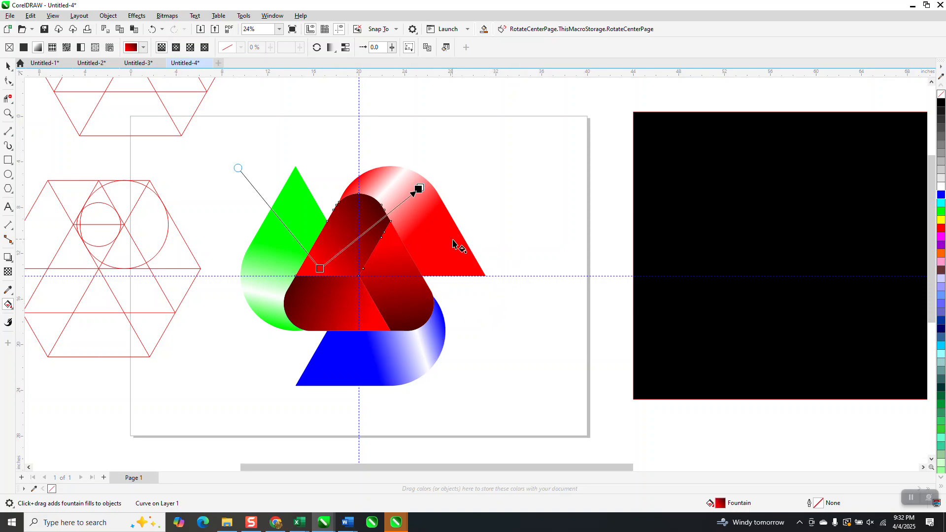
pyautogui.click(339, 298)
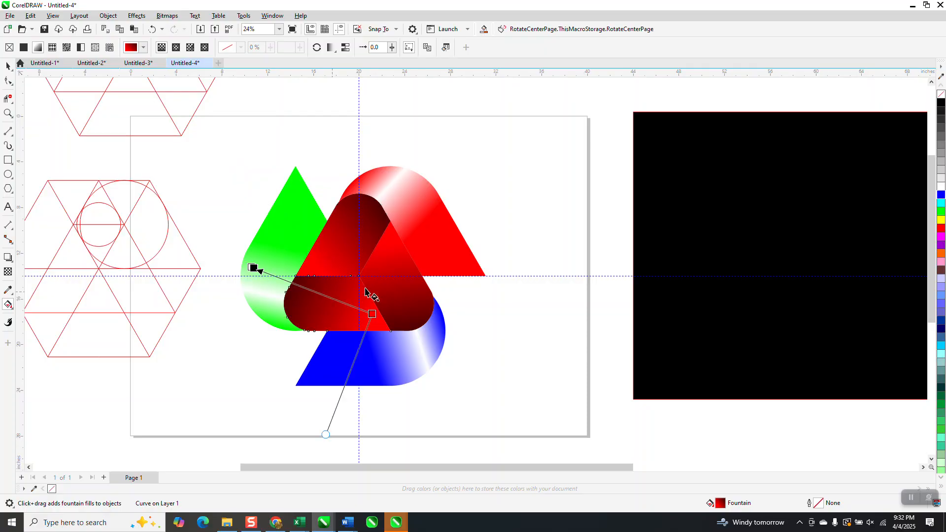
pyautogui.moveTo(614, 278); pyautogui.dragTo(372, 314)
pyautogui.click(397, 305)
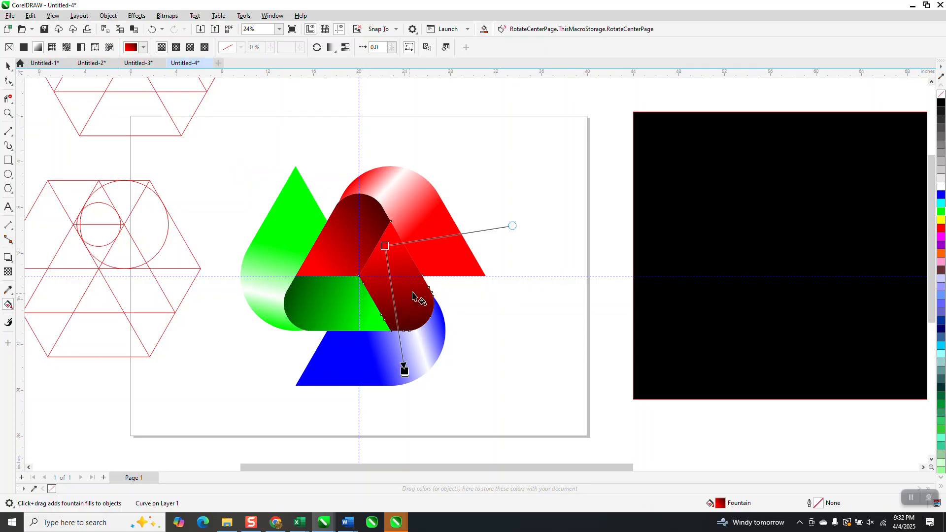
pyautogui.moveTo(940, 197); pyautogui.dragTo(386, 247)
# Group the six coloured logo pieces and move them 40 inches right onto the black square, shifting the square to frame the logo
pyautogui.click(8, 66)
pyautogui.moveTo(224, 148); pyautogui.dragTo(579, 440)
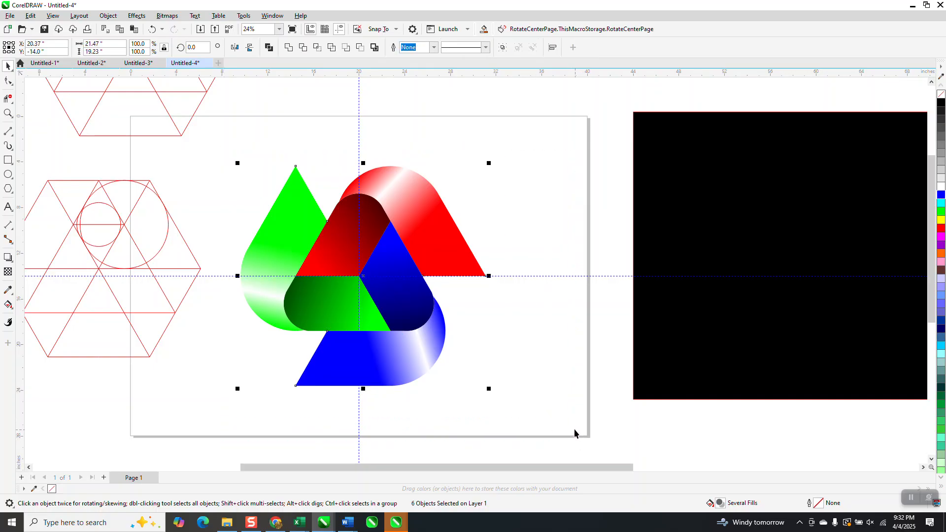
pyautogui.hotkey('ctrl', 'g')
pyautogui.press('Right')
pyautogui.press('Right')
pyautogui.press('Right')
pyautogui.press('Right')
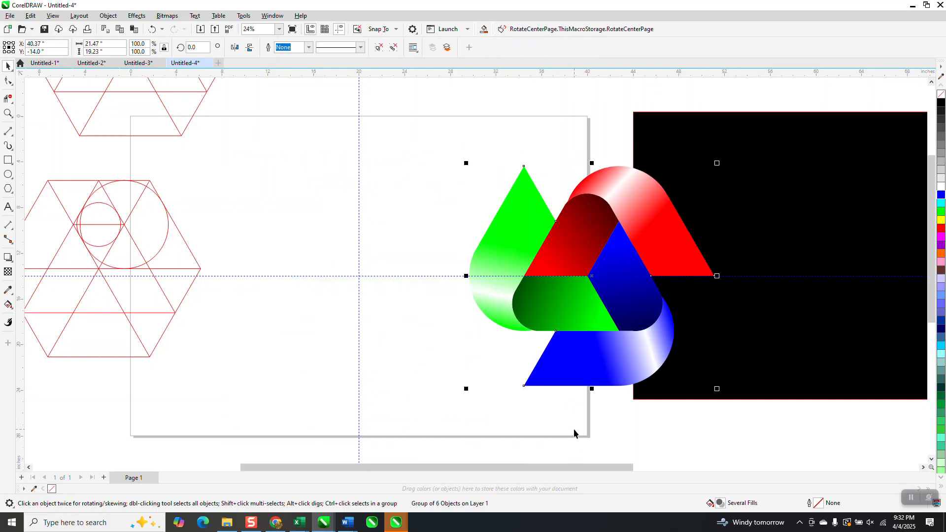
pyautogui.scroll(-2, 617, 406)
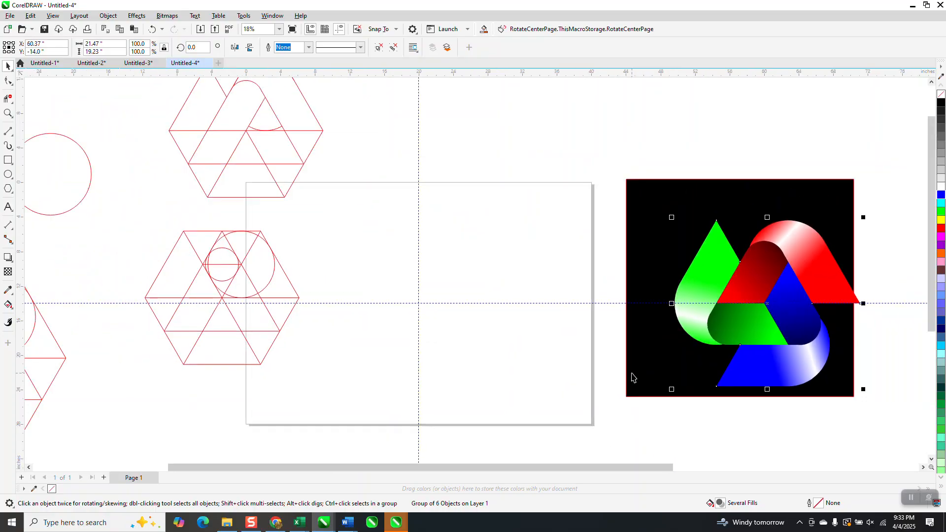
pyautogui.click(655, 392)
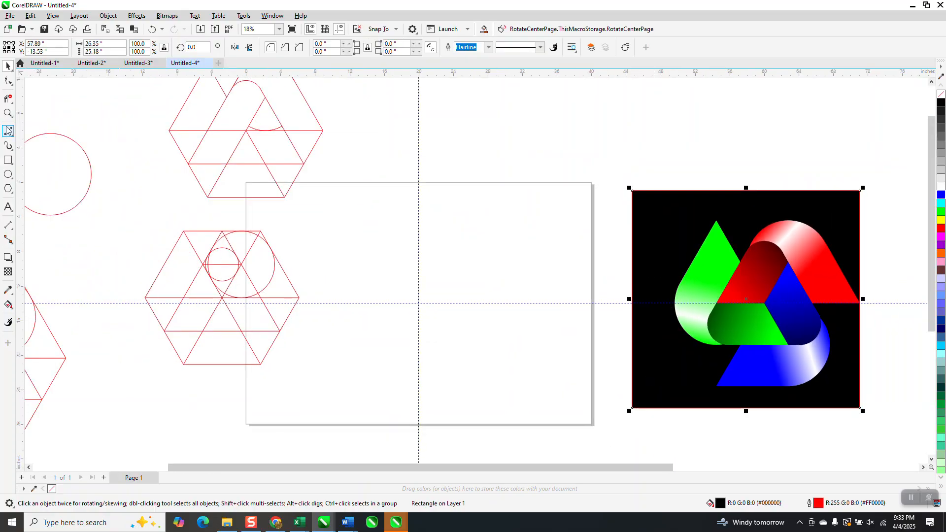
# Inspect the coloured logo on its black background and hide the guidelines
pyautogui.click(8, 113)
pyautogui.moveTo(642, 202); pyautogui.dragTo(844, 373)
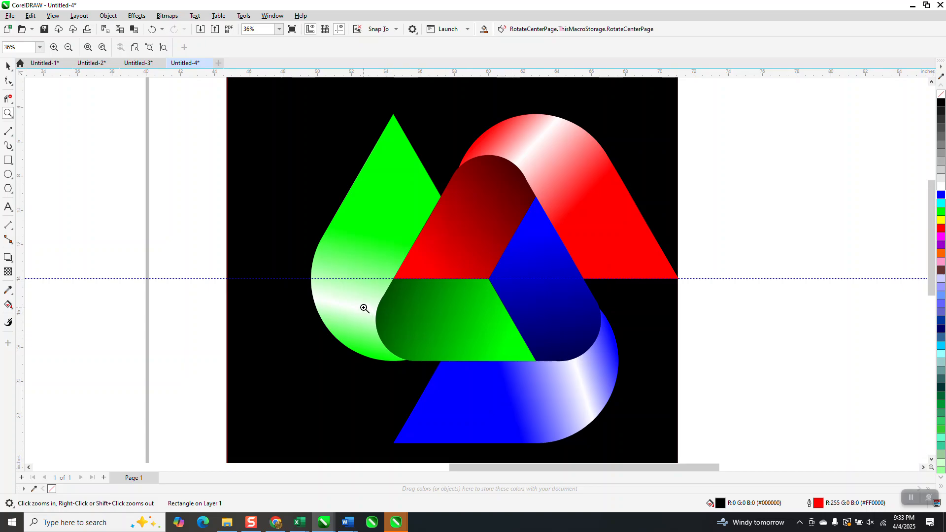
pyautogui.scroll(-3, 369, 302)
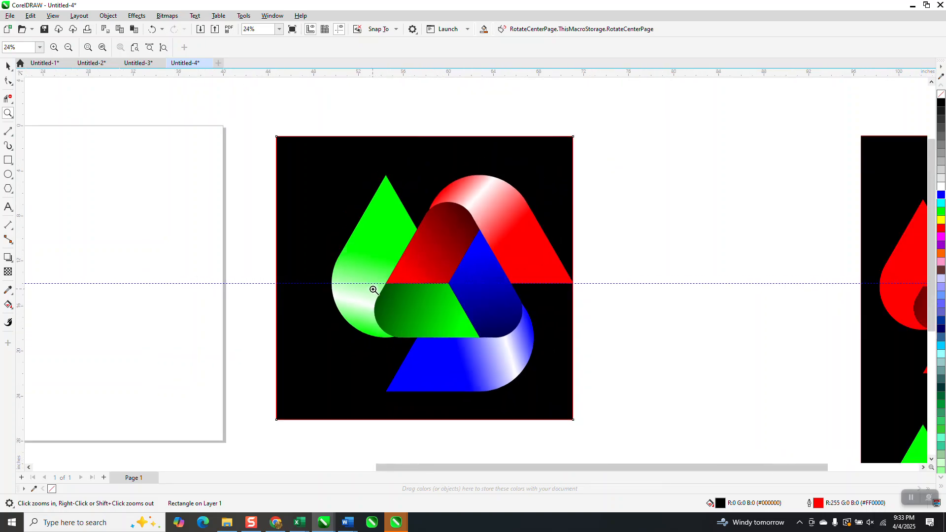
pyautogui.scroll(-1, 555, 272)
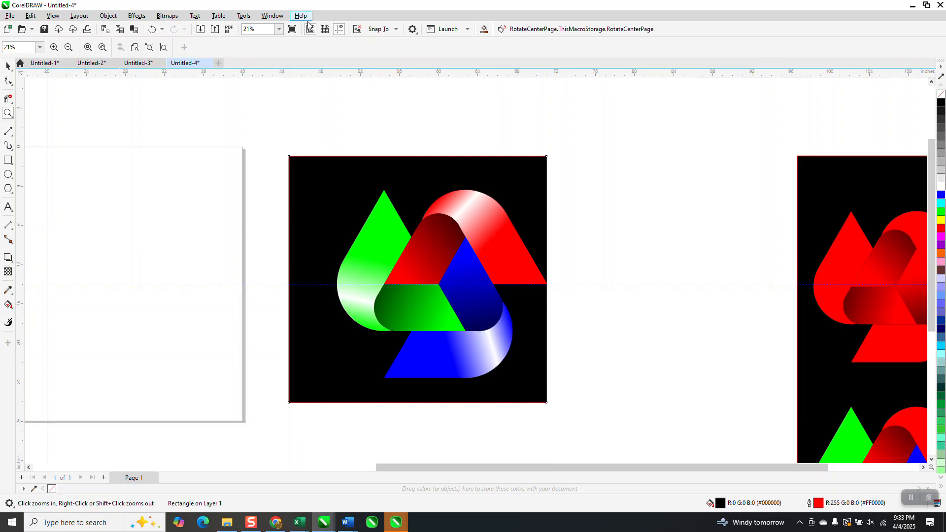
pyautogui.click(342, 31)
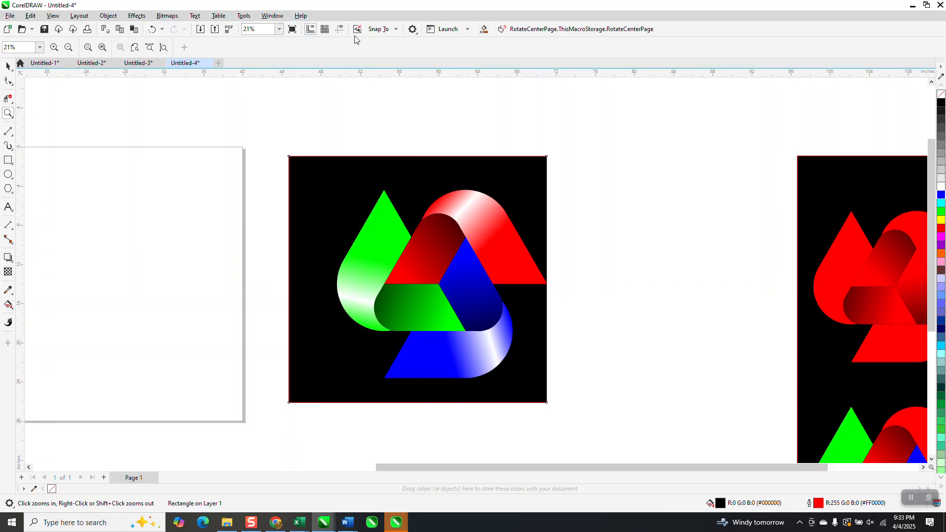